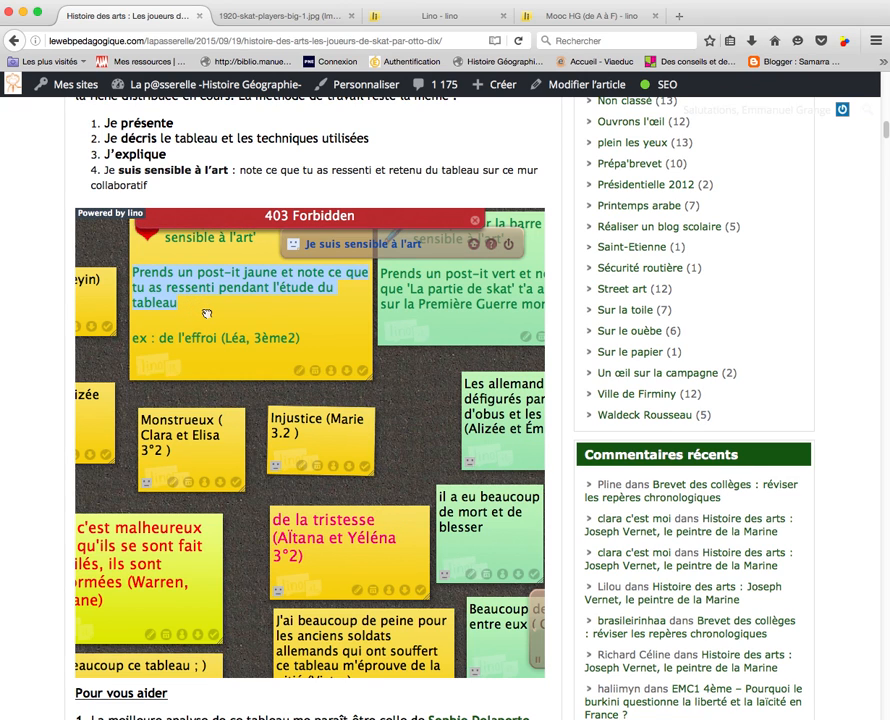
Return to the Lino tab and load the linoit.com root page
drag(413, 421, 414, 348)
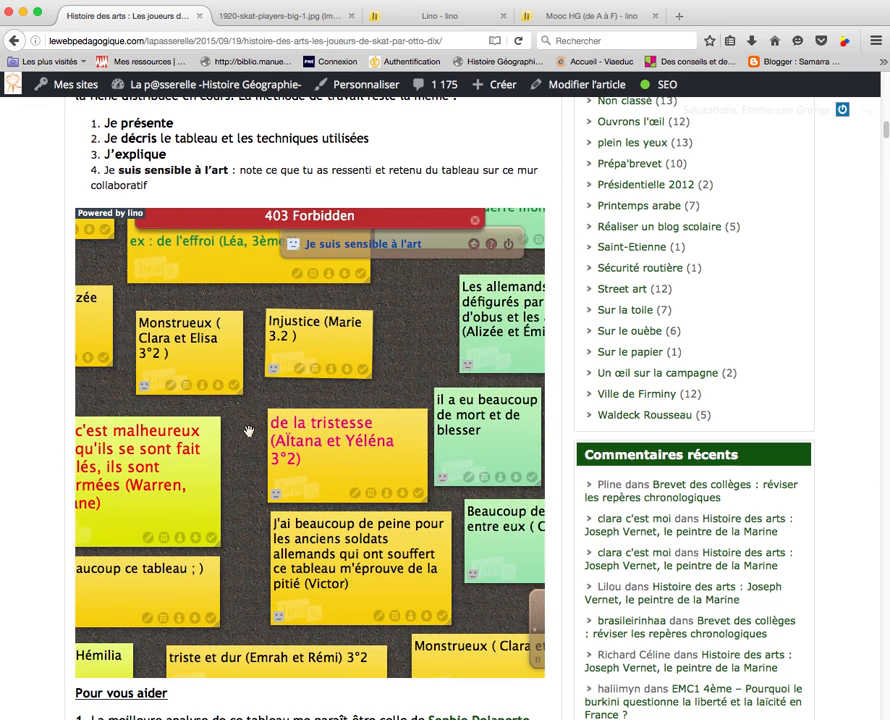
drag(244, 433, 391, 328)
drag(325, 503, 313, 386)
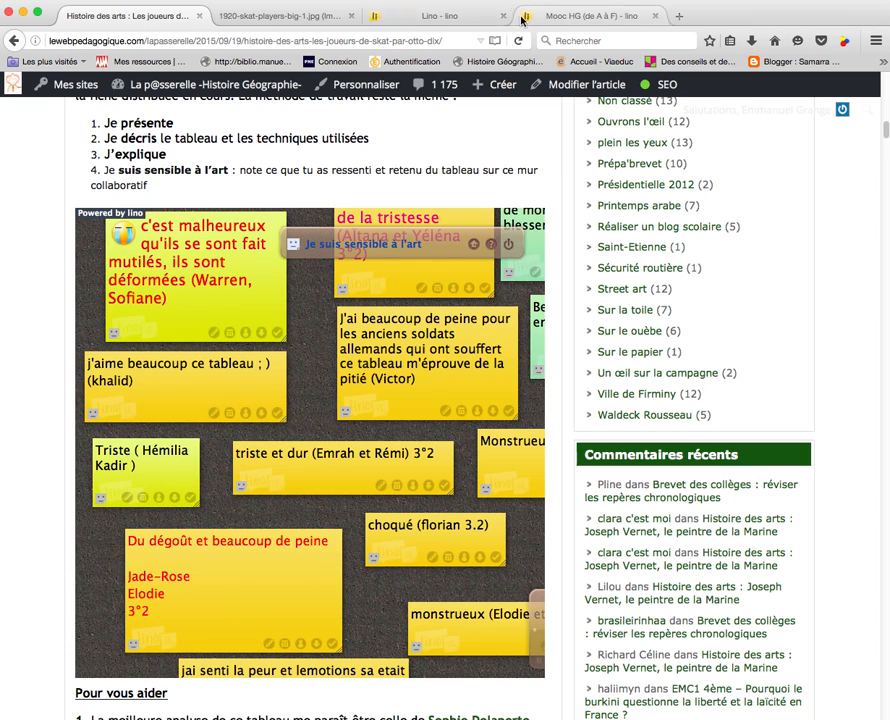
click(453, 16)
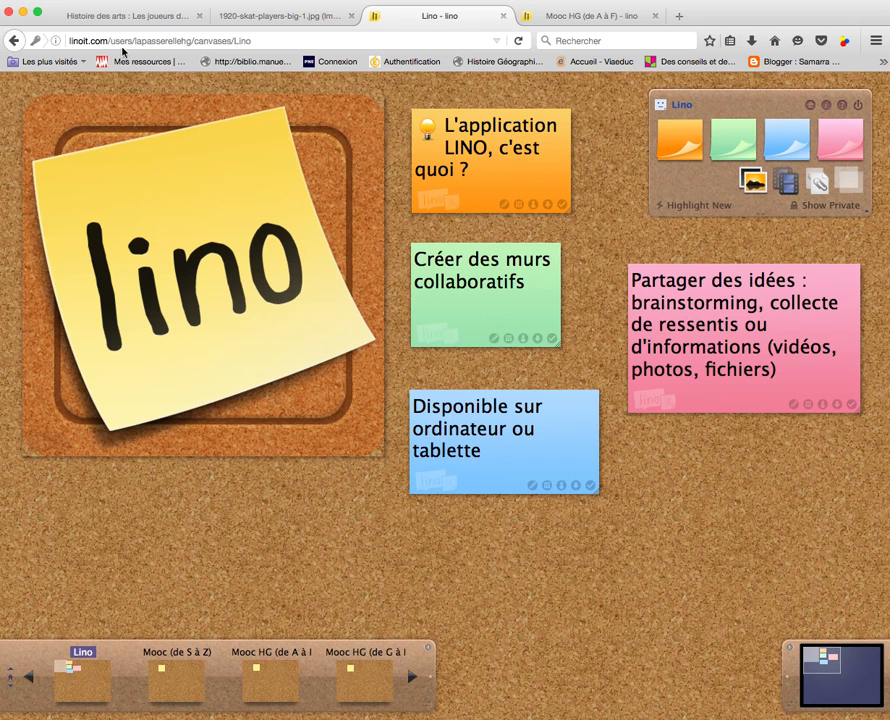
drag(110, 40, 264, 40)
key(BackSpace)
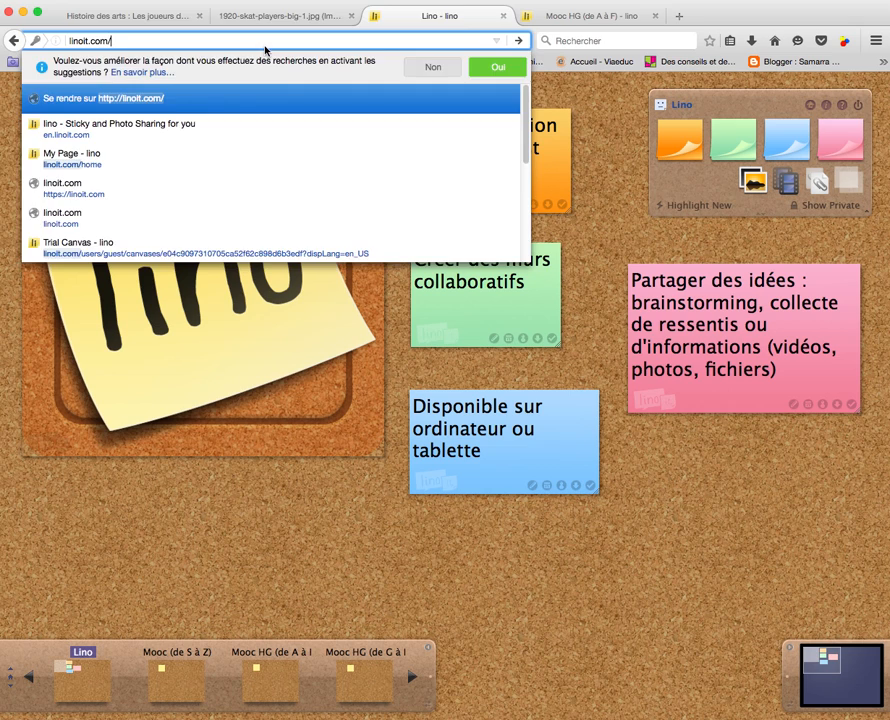
key(Return)
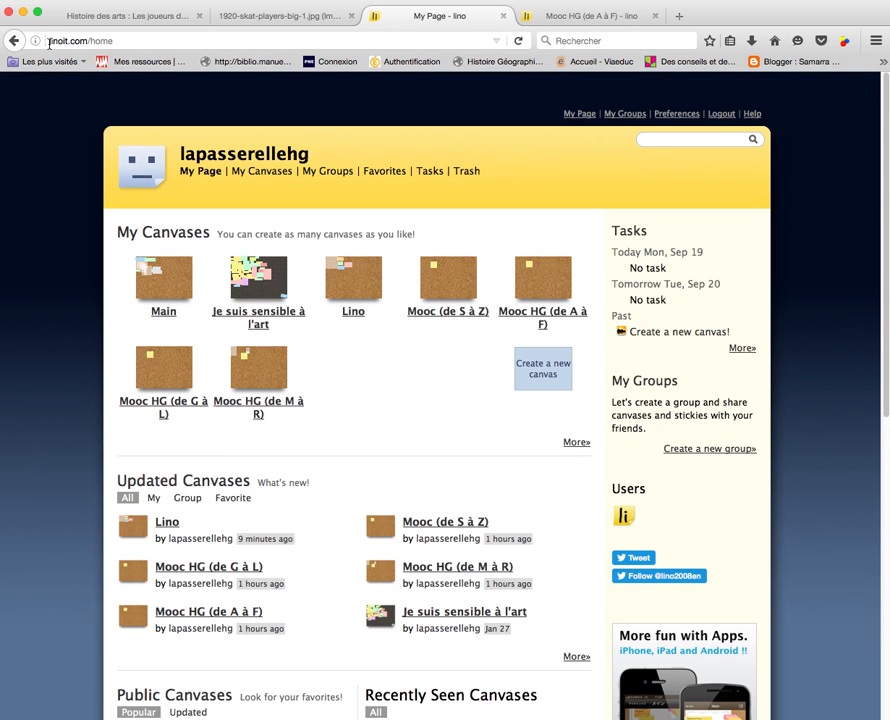
drag(50, 41, 88, 40)
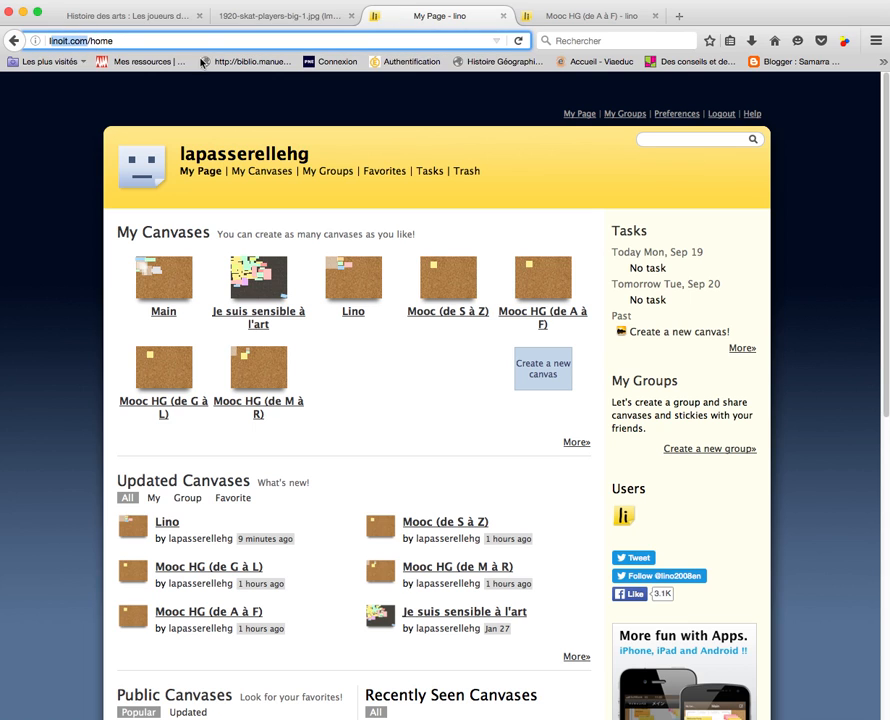
Log out of lino and reload the public linoit.com home page
click(720, 115)
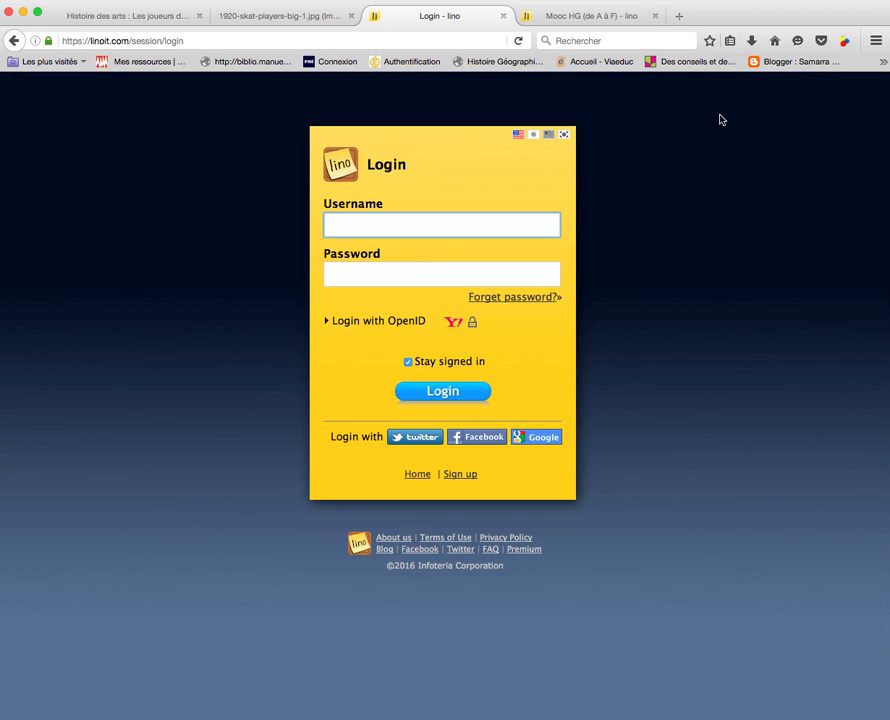
drag(131, 44, 201, 44)
key(BackSpace)
key(Return)
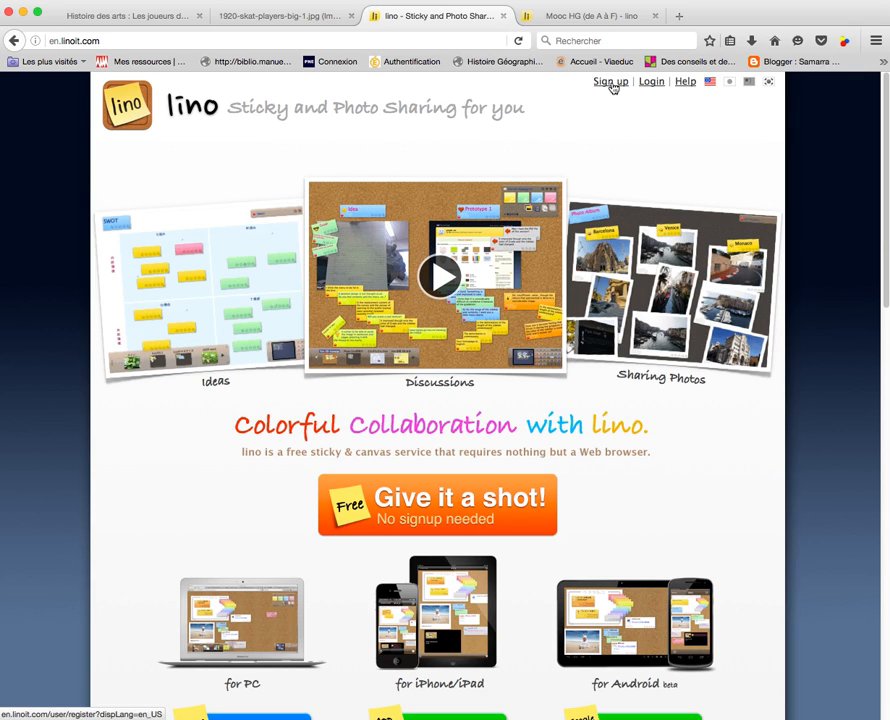
Look over the sign-up form's password, email and Language fields, then go back to Login
click(611, 84)
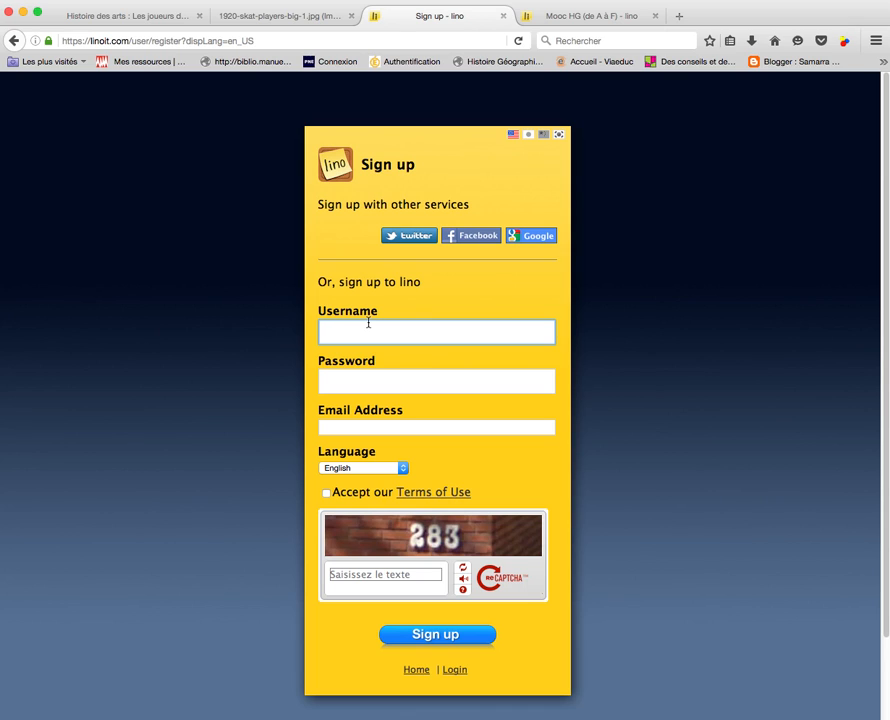
click(342, 383)
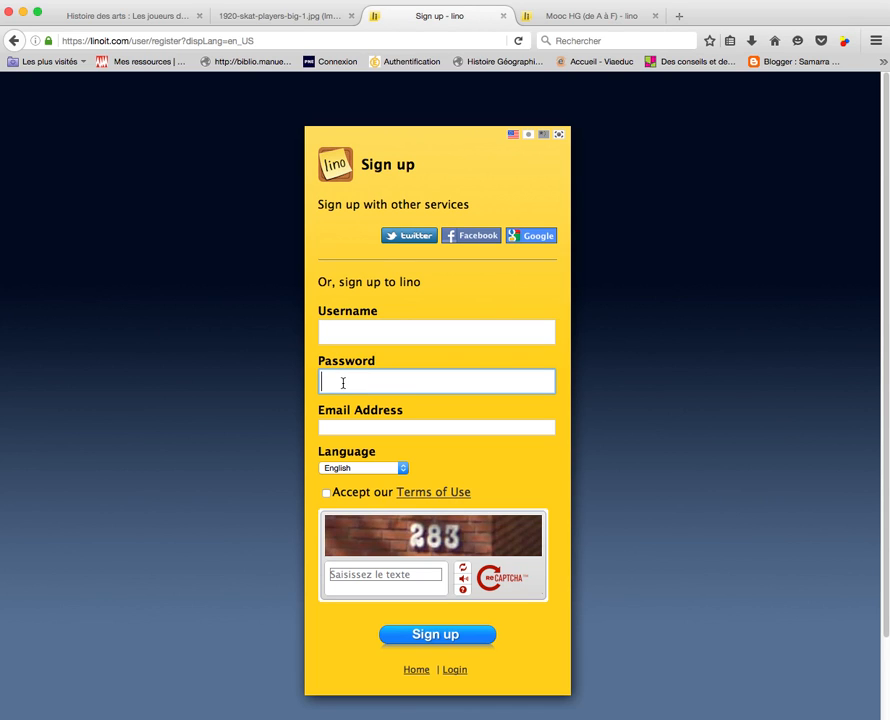
click(340, 429)
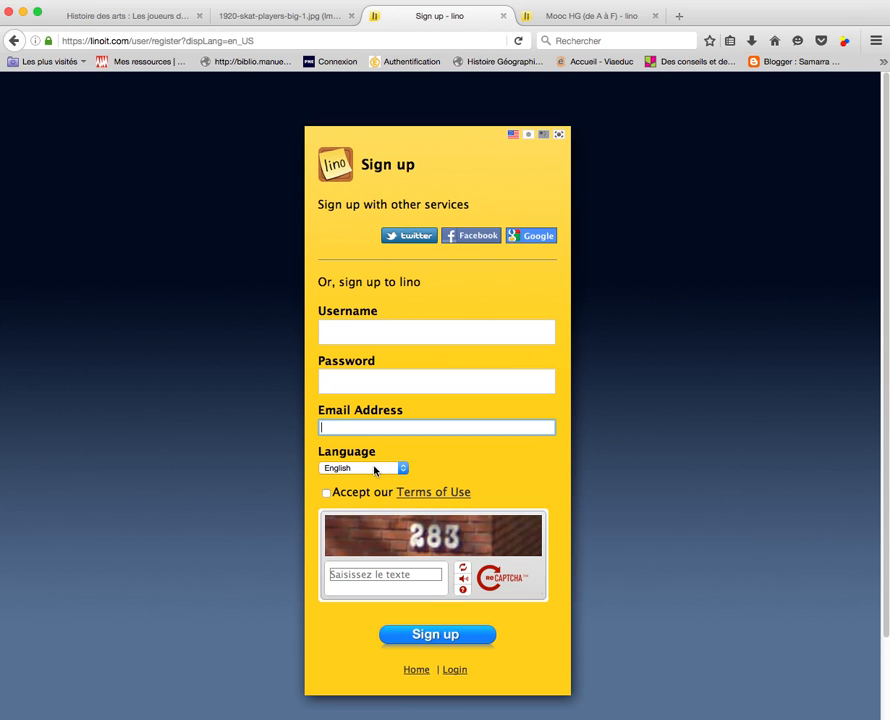
click(376, 469)
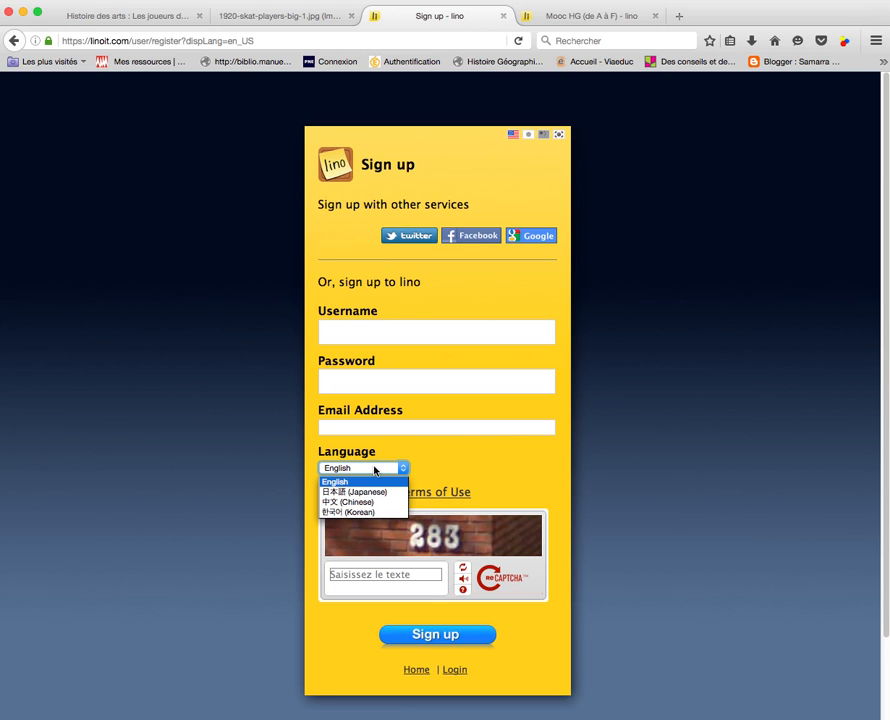
click(471, 469)
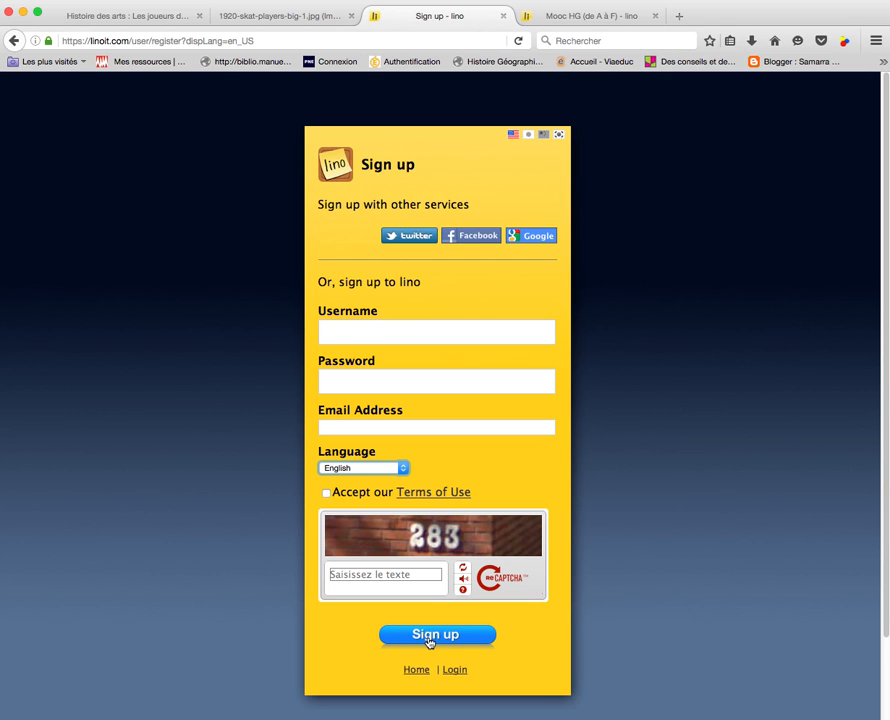
click(15, 41)
click(659, 86)
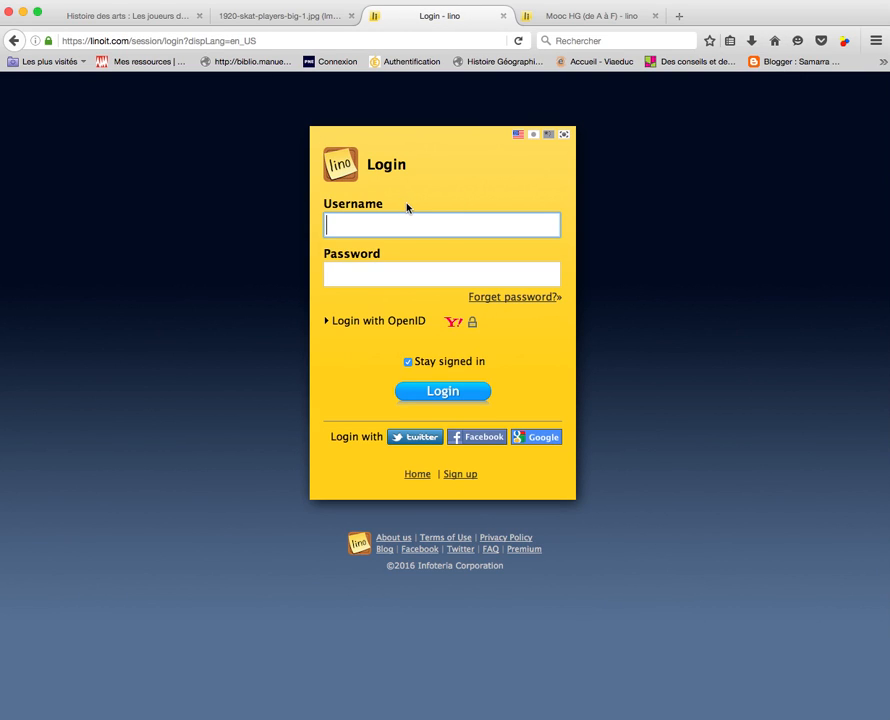
Log back in with the account's username and password, dismissing Firefox's save-password prompt
text(lapasserellehg)
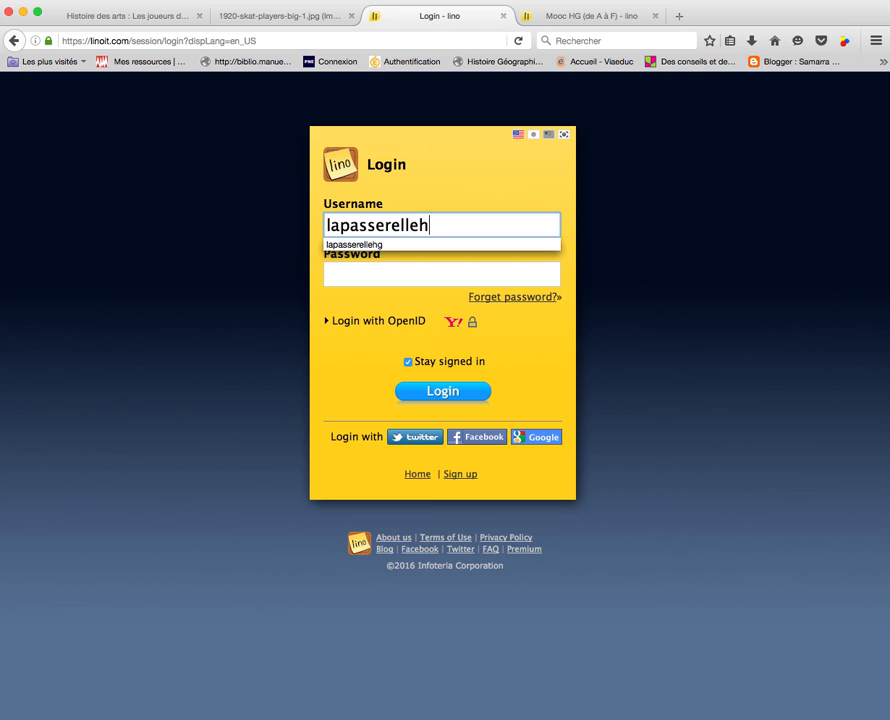
key(Tab)
text(******)
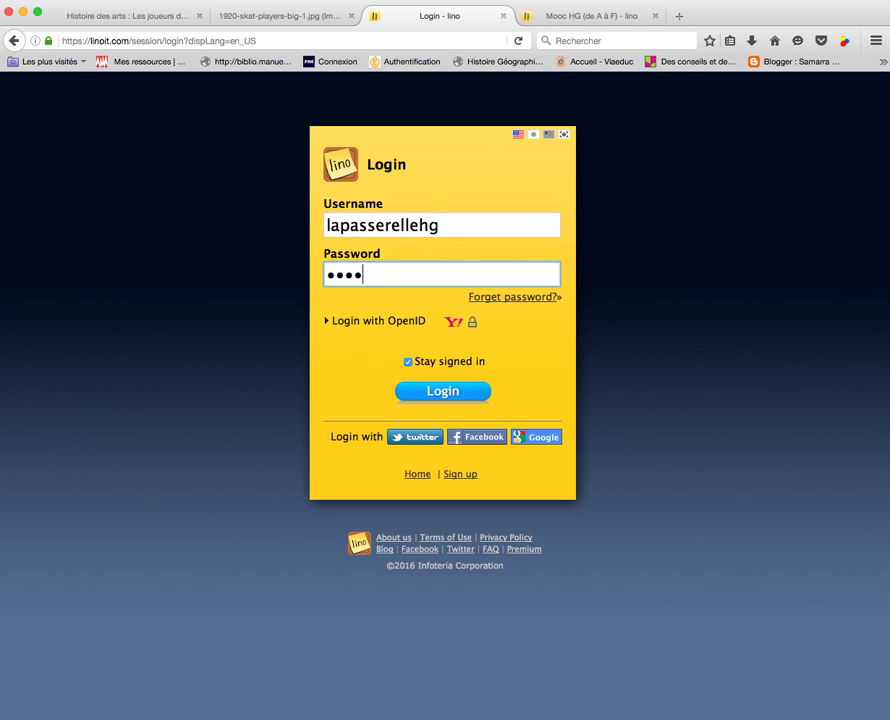
key(Return)
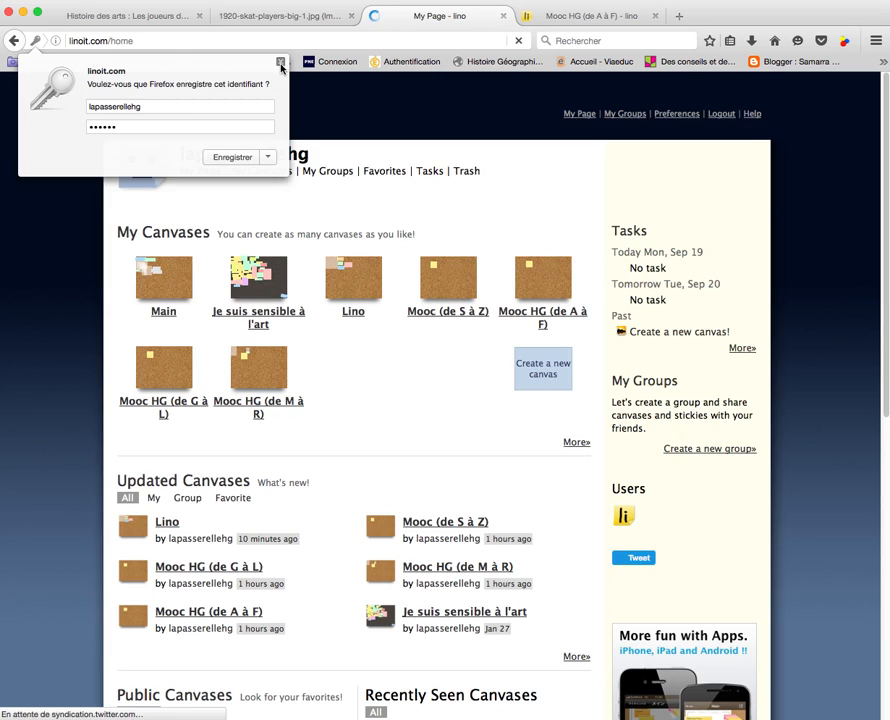
click(281, 63)
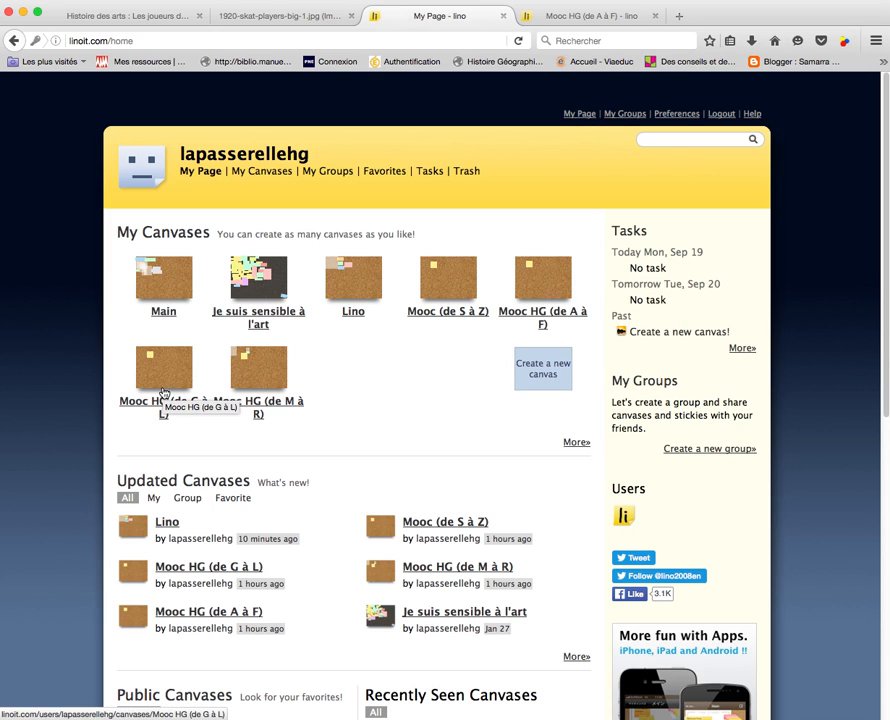
Start a new canvas named Test1 with a cork background, access still on private use
click(521, 383)
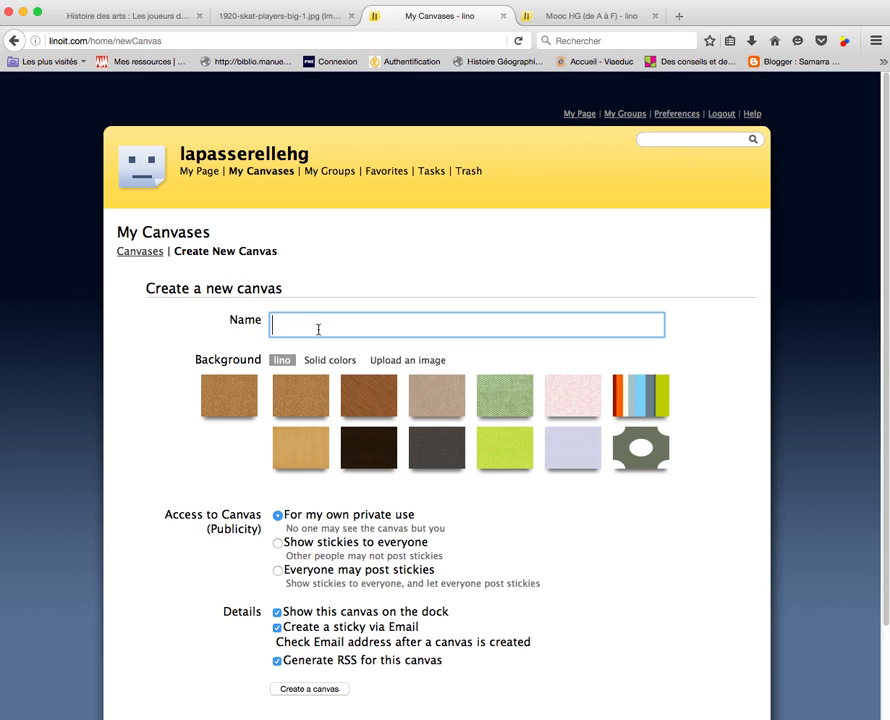
text(Test)
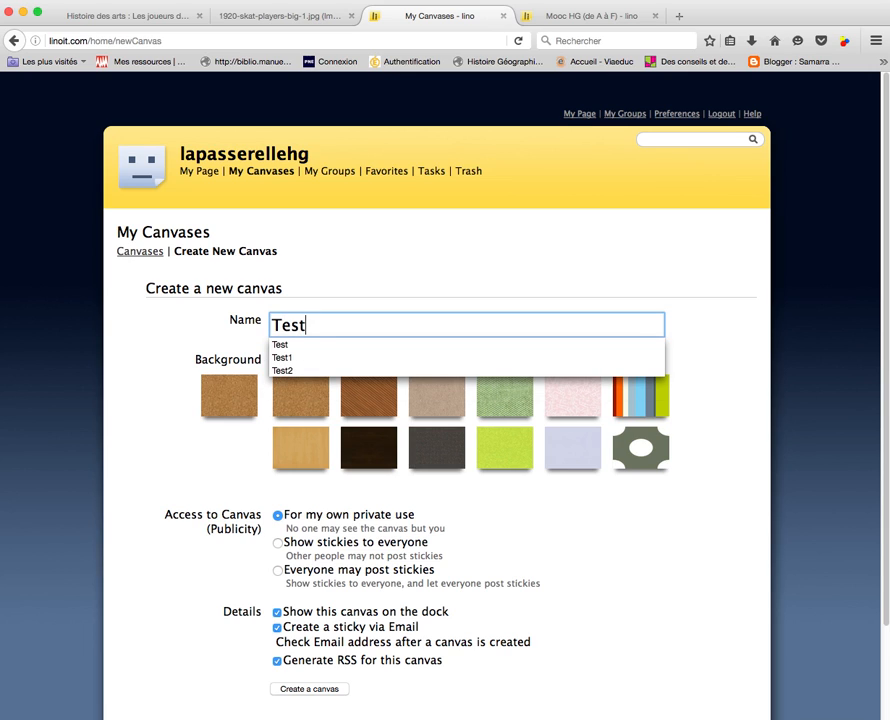
click(313, 357)
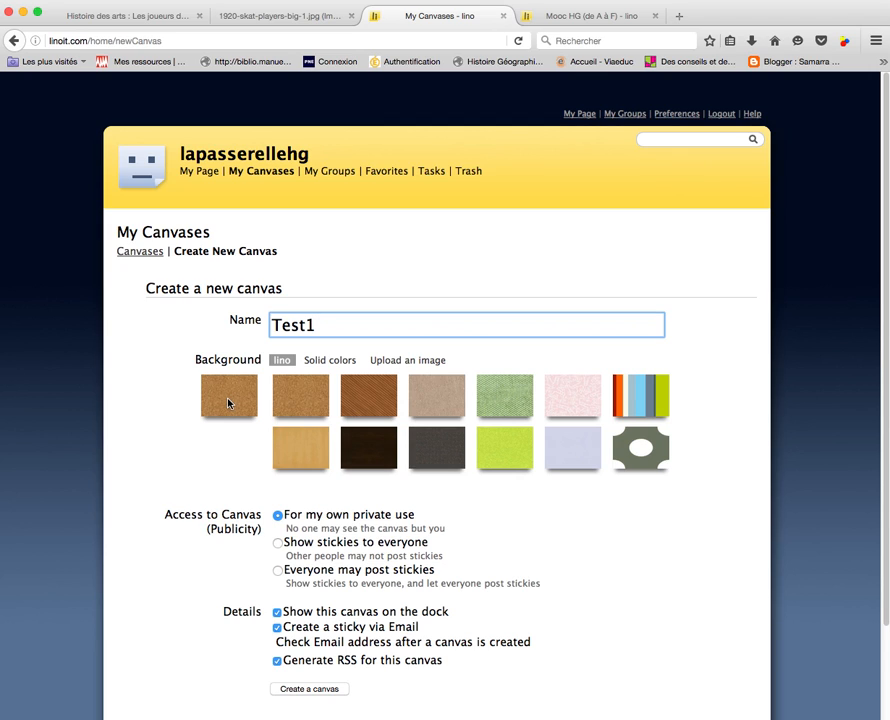
click(300, 399)
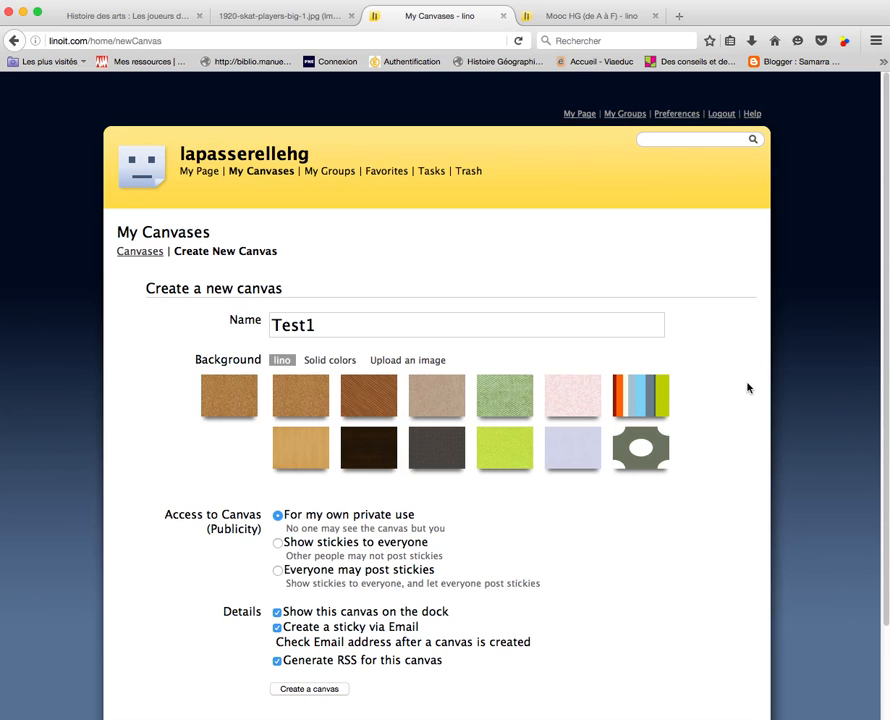
scroll(747, 388, down, 3)
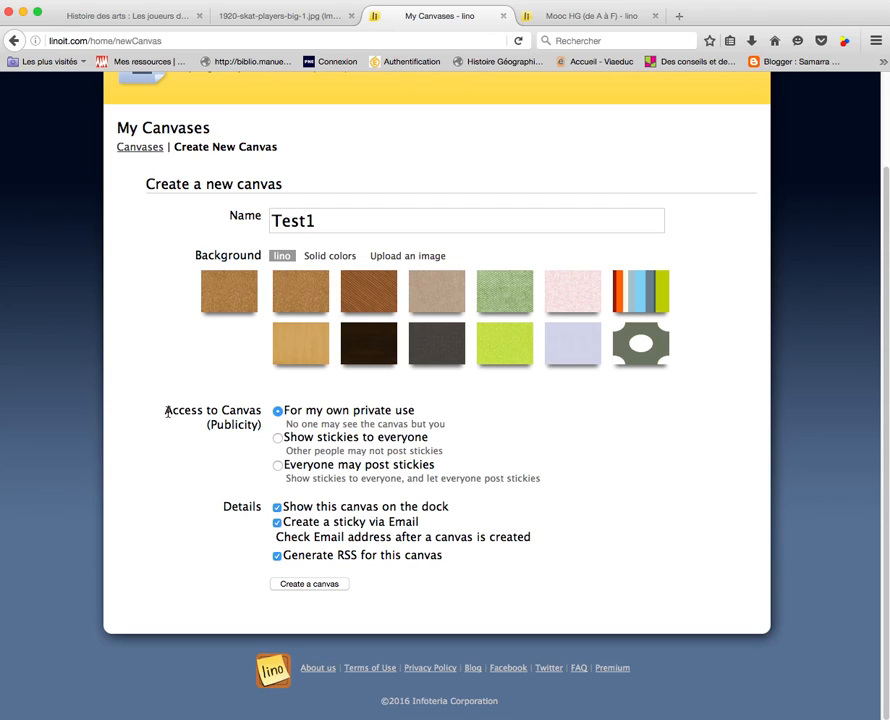
drag(286, 410, 425, 418)
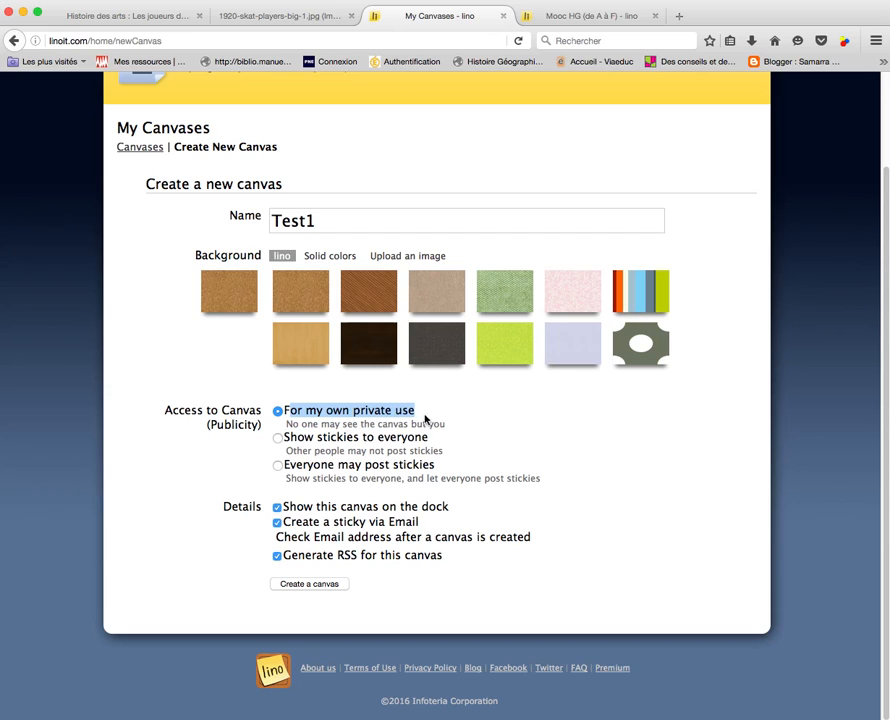
Set canvas access so everyone may post stickies, then create the Test1 canvas
click(278, 438)
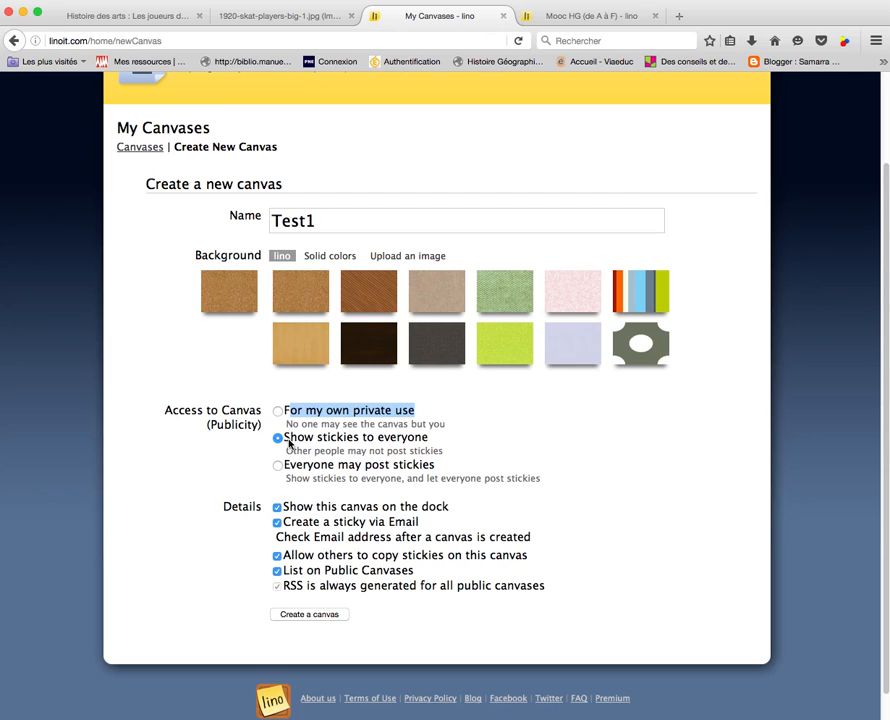
drag(287, 450, 445, 461)
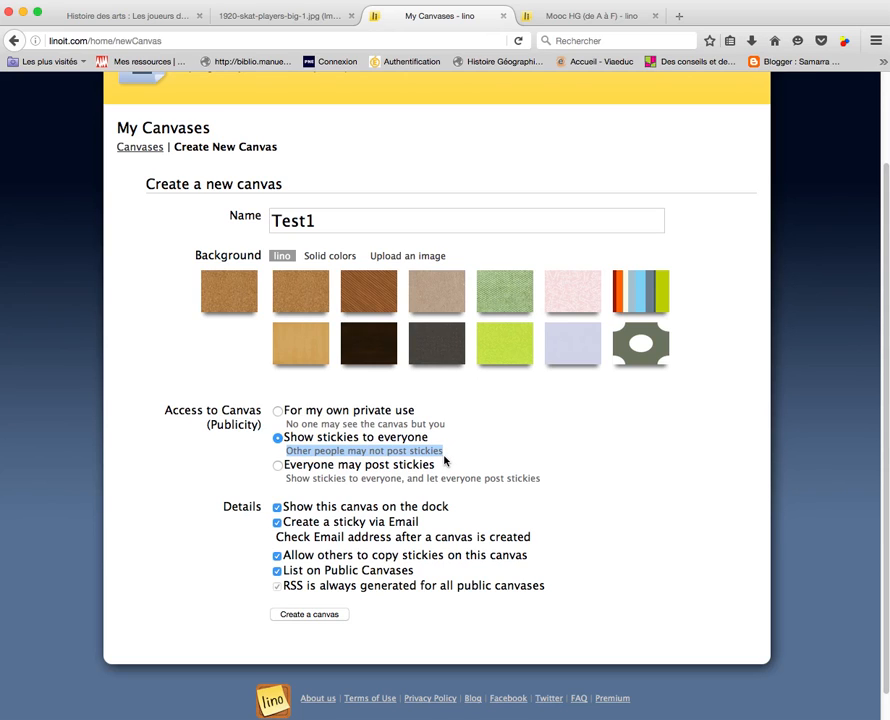
click(279, 466)
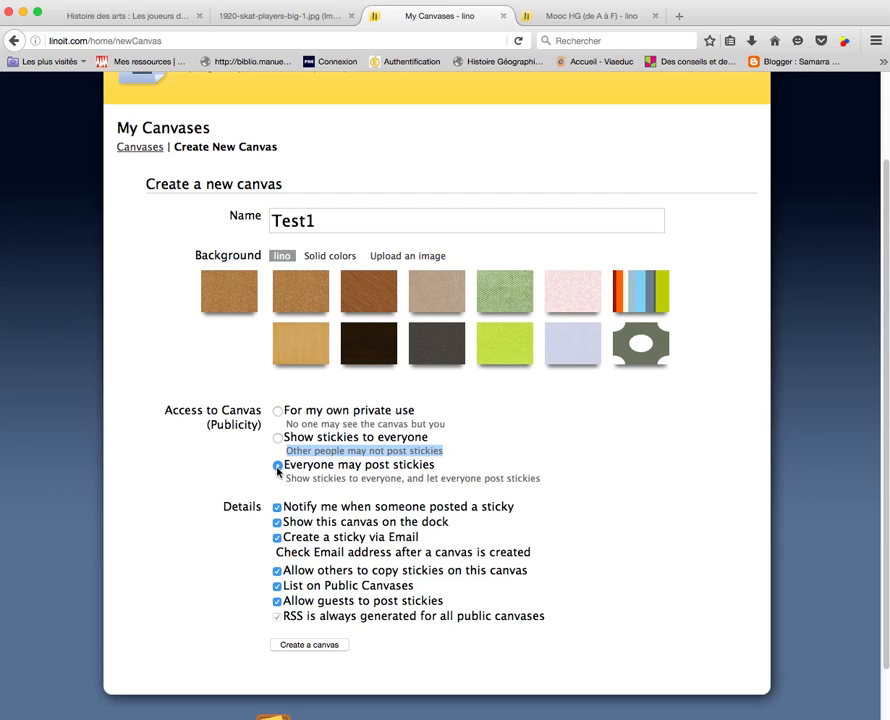
drag(281, 466, 437, 467)
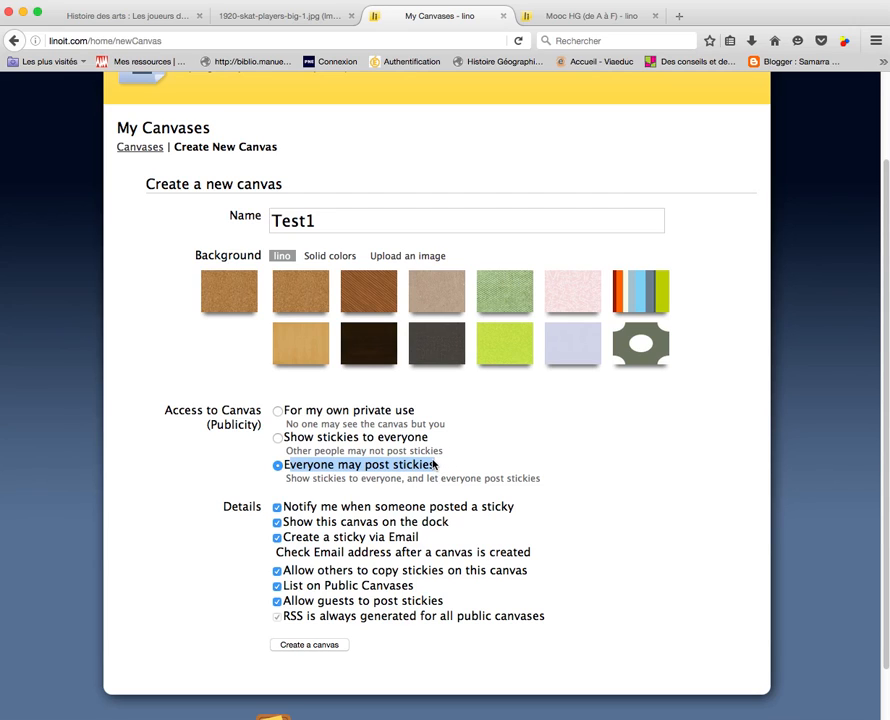
click(322, 646)
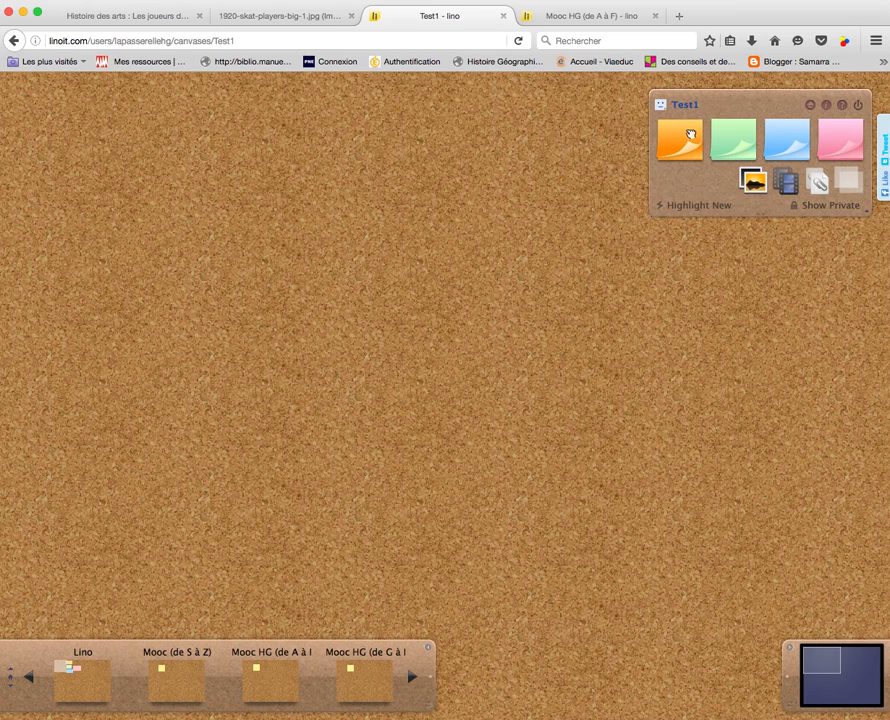
Post an orange 'test' sticky with smaller yellow text, a smiley icon and today's due date
drag(688, 133, 327, 300)
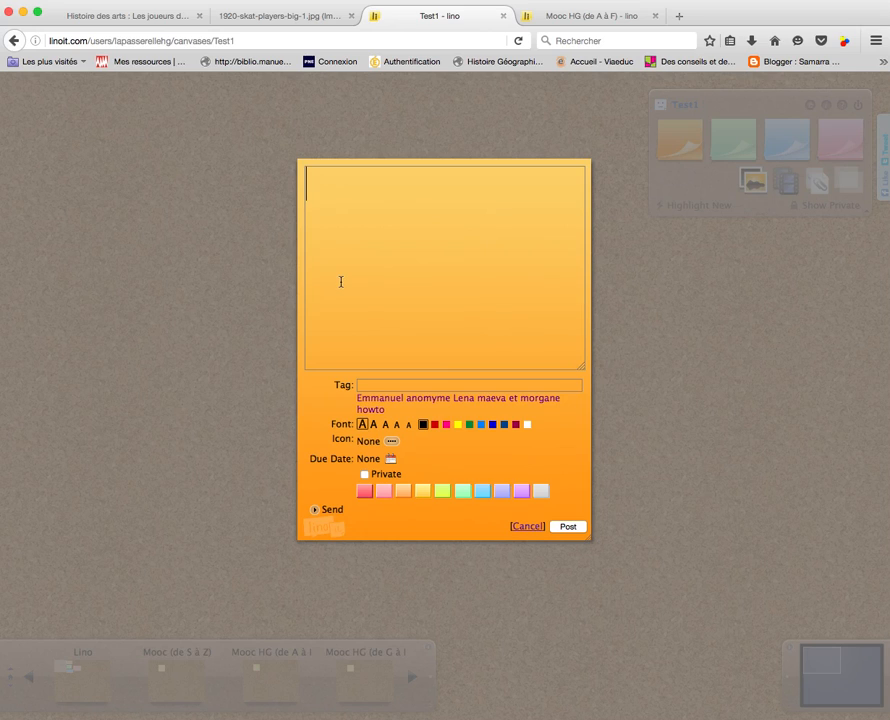
text(test)
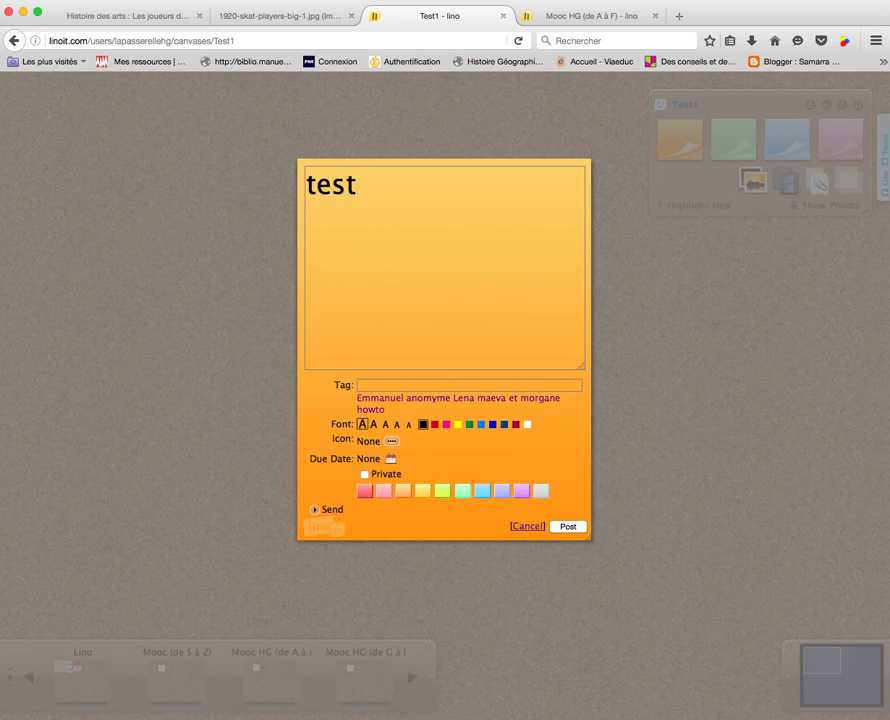
click(373, 424)
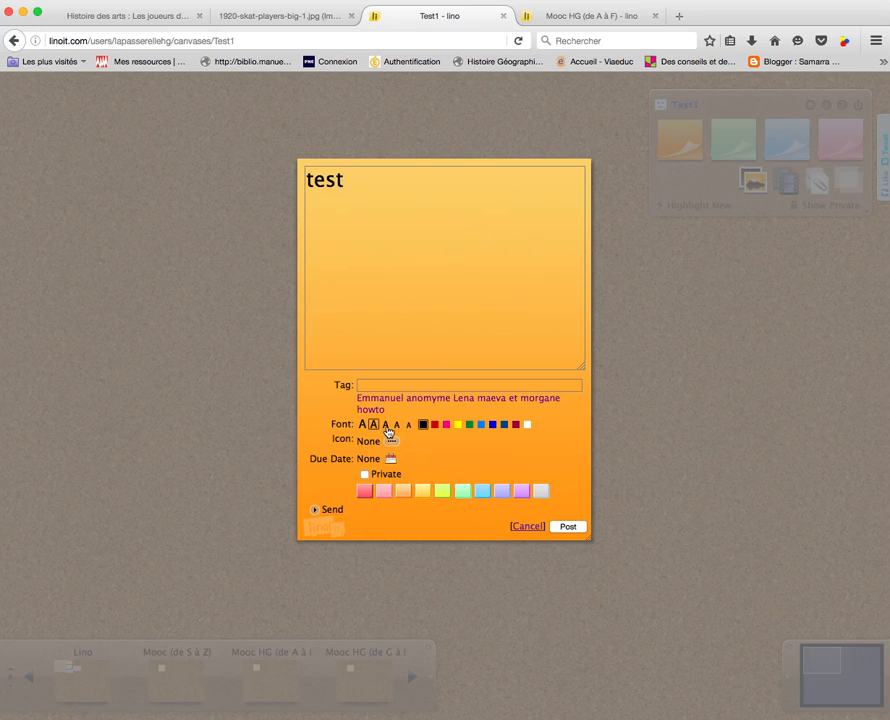
click(459, 427)
click(391, 441)
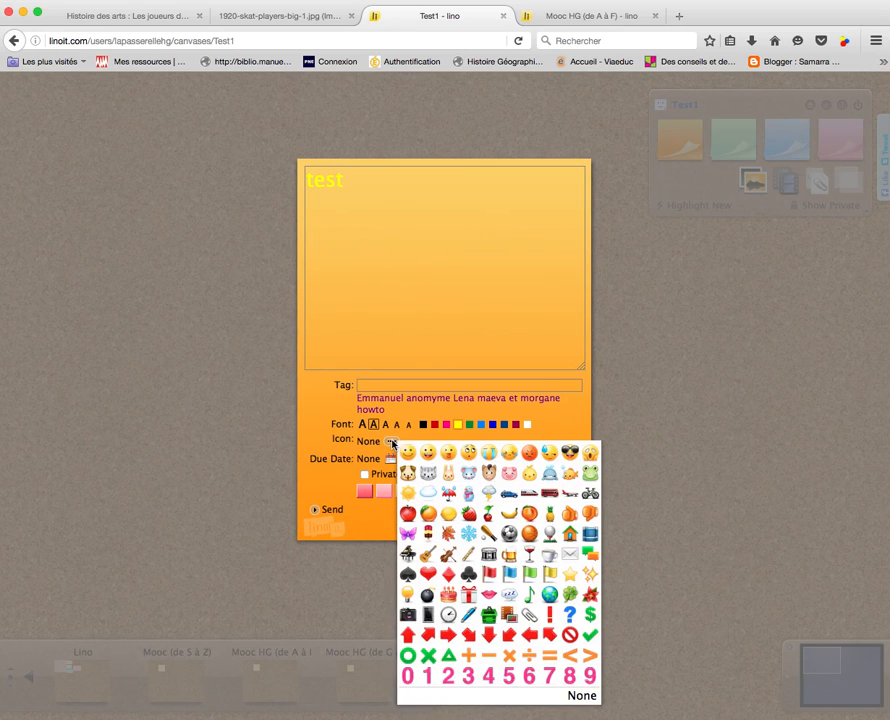
click(408, 453)
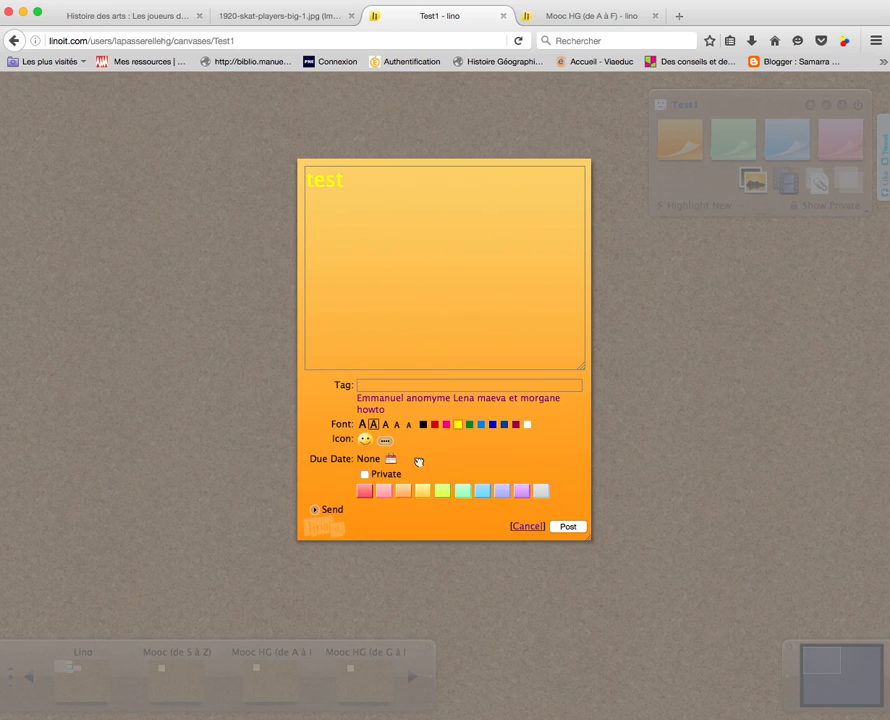
click(390, 460)
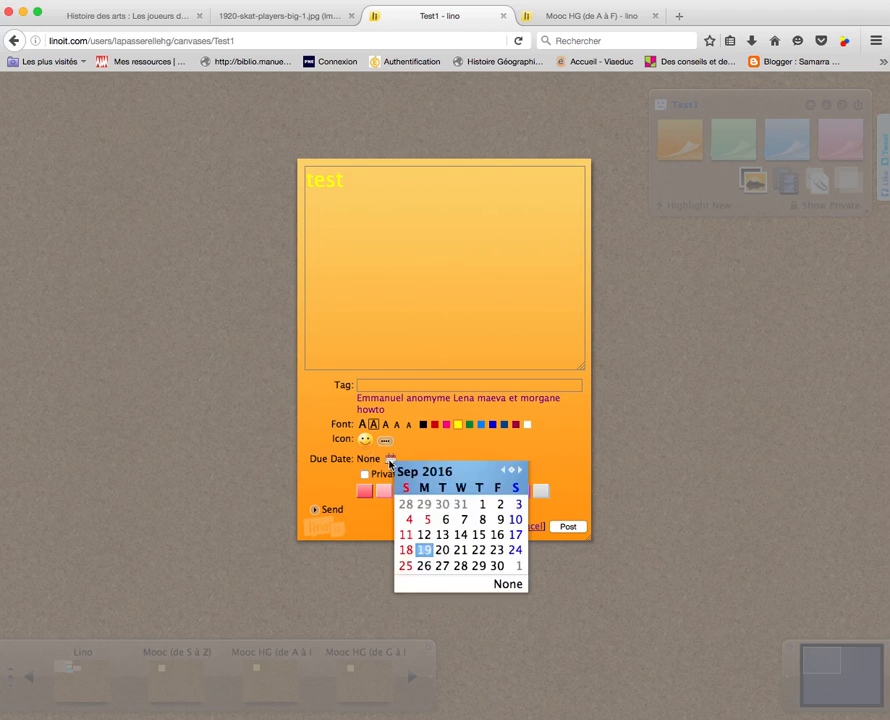
click(424, 550)
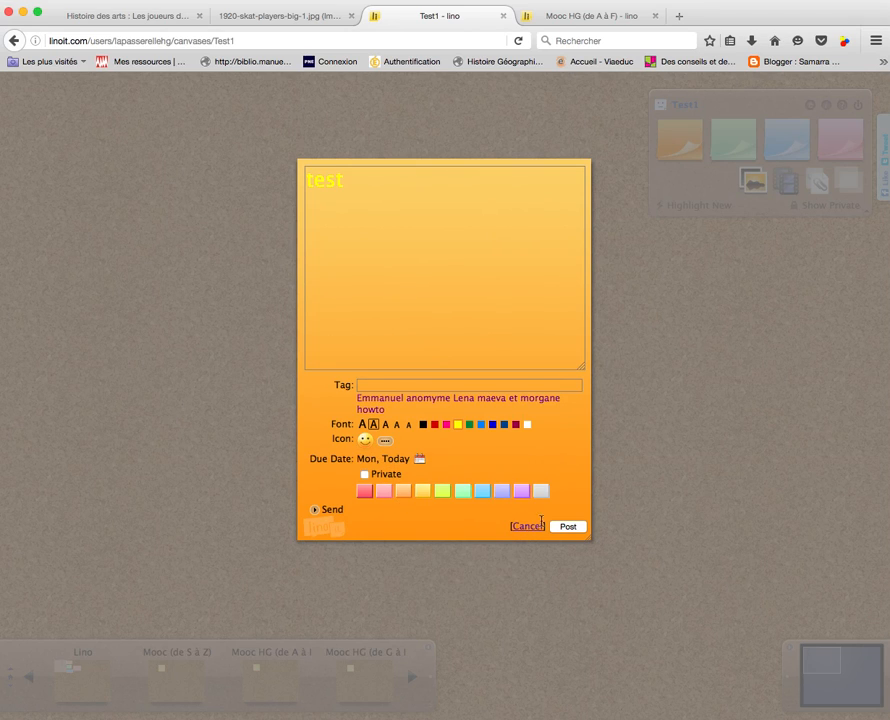
click(572, 527)
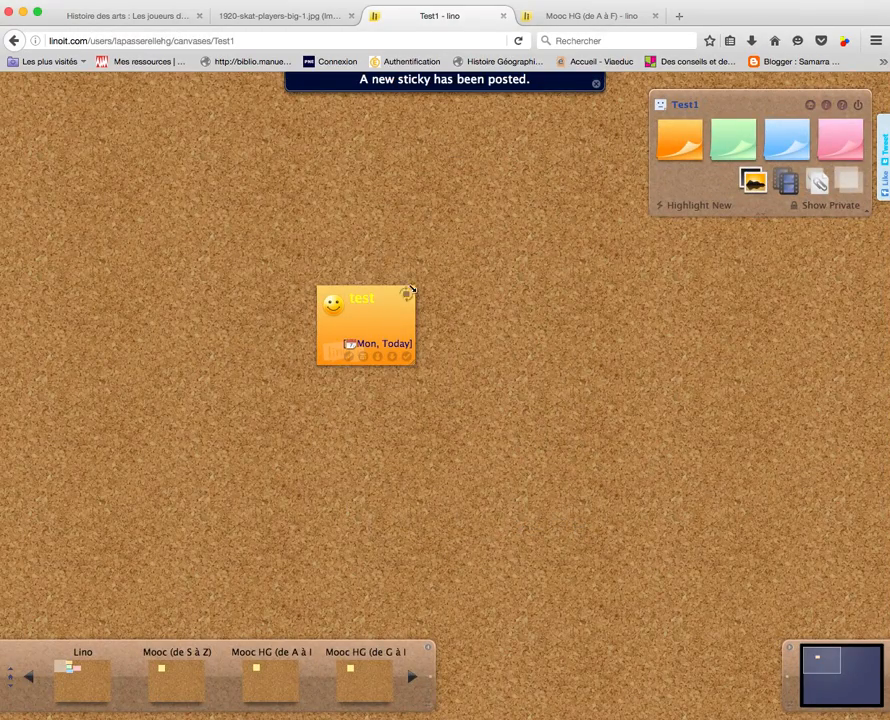
drag(374, 318, 378, 293)
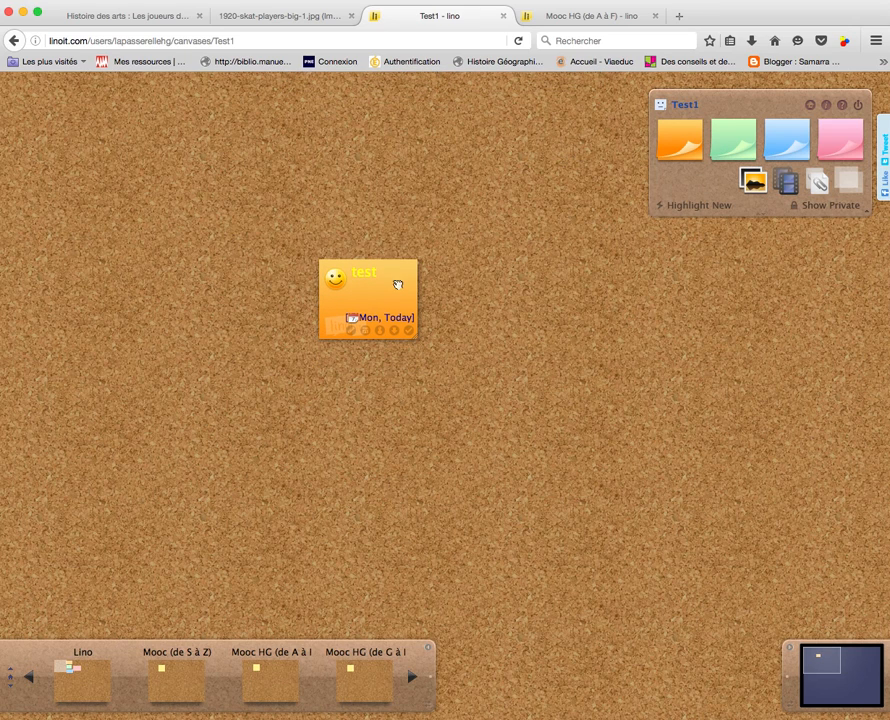
Upload logo.png from the LINO folder as a photo and post it on Test1
click(754, 185)
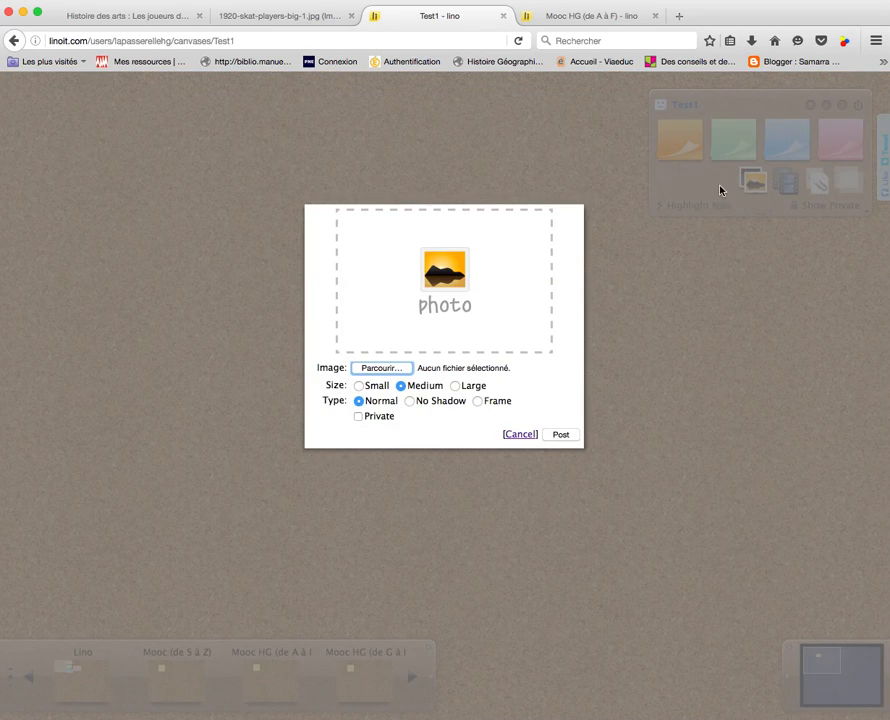
click(390, 369)
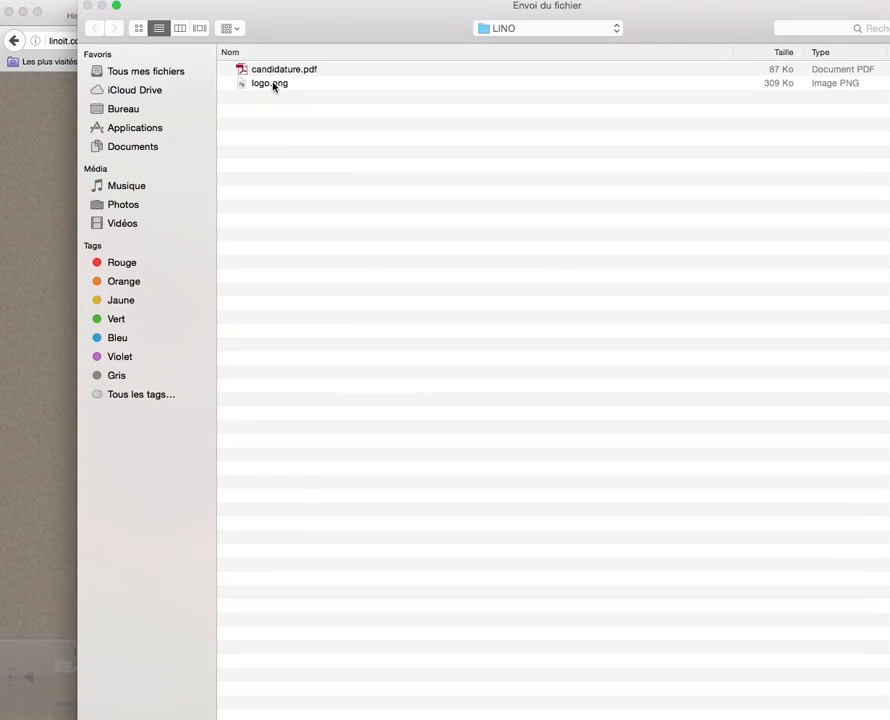
click(274, 86)
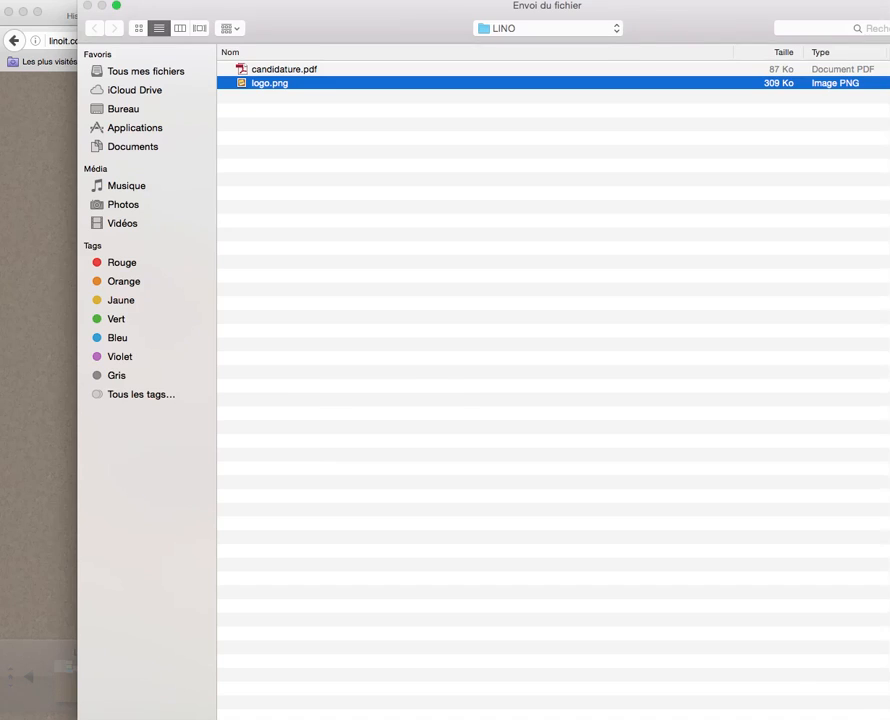
click(886, 716)
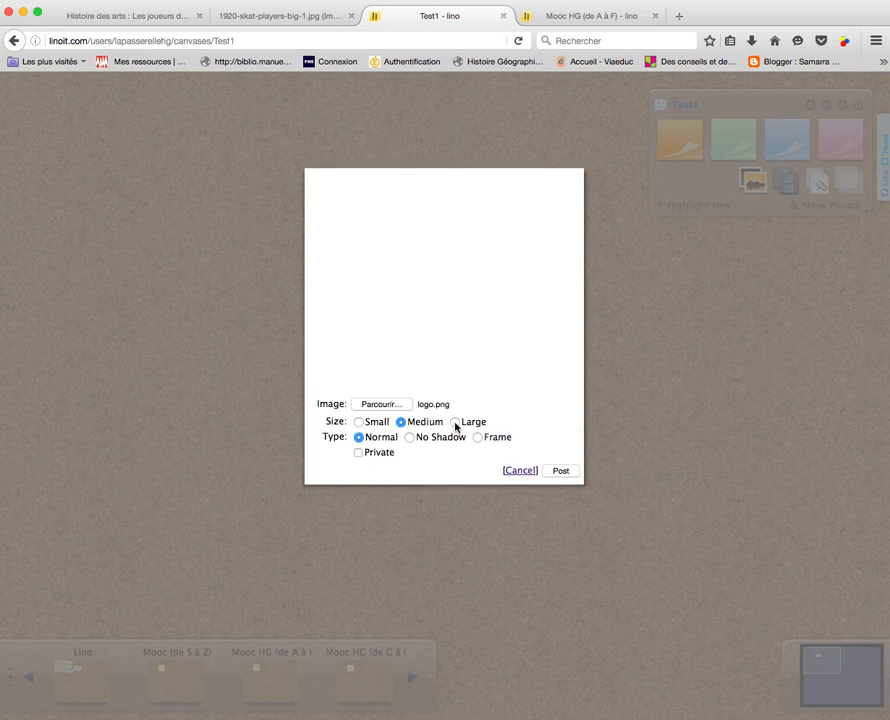
click(564, 471)
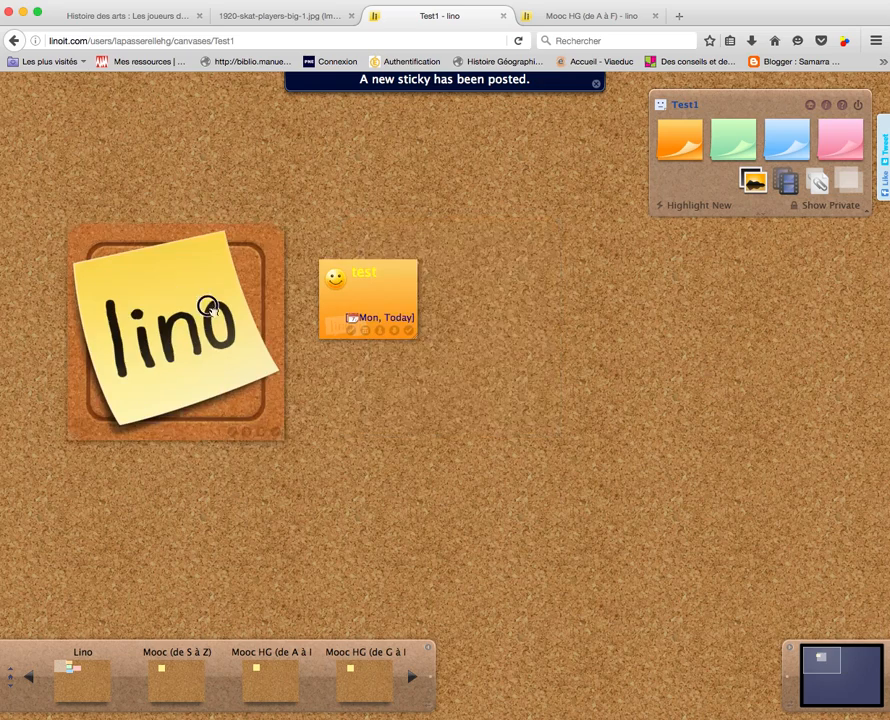
click(789, 184)
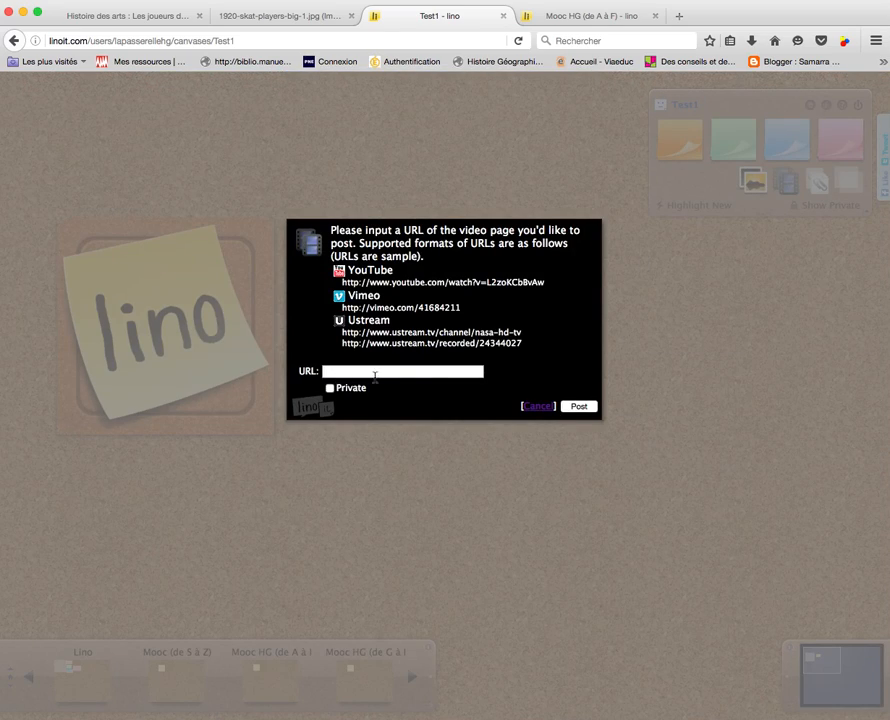
click(535, 408)
click(822, 182)
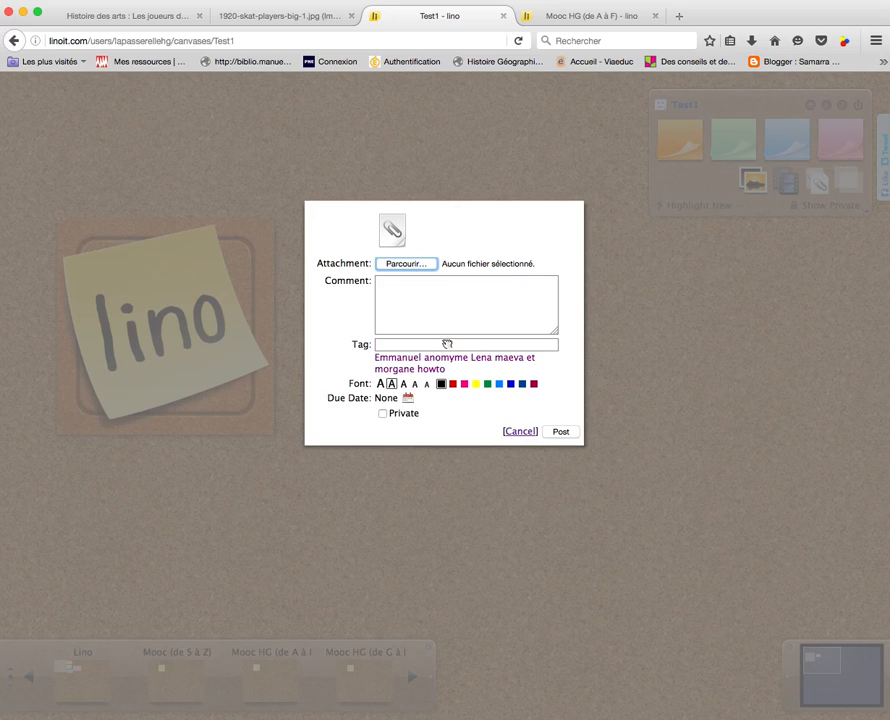
click(407, 345)
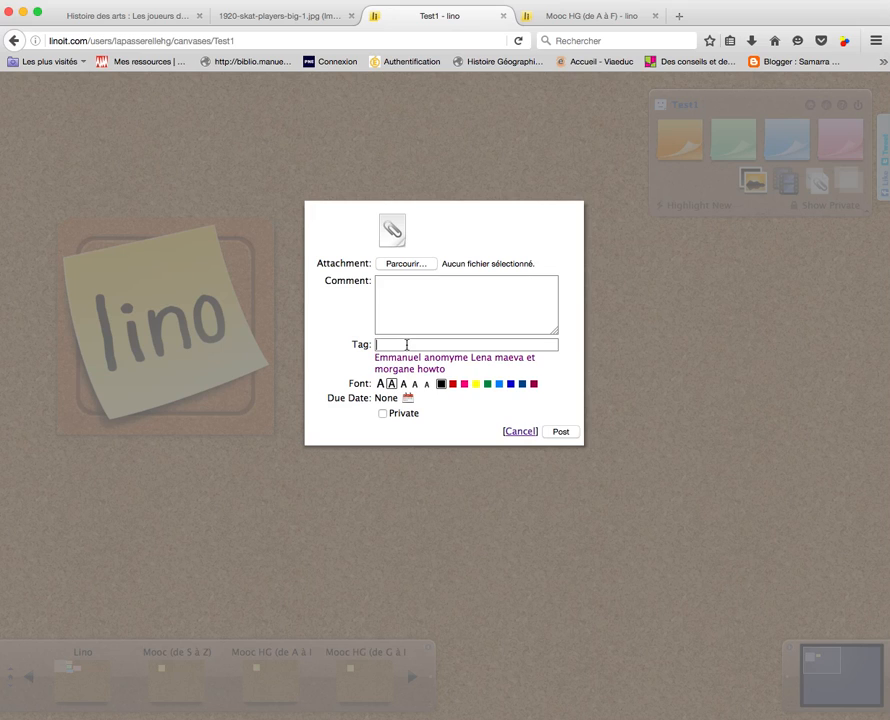
click(520, 433)
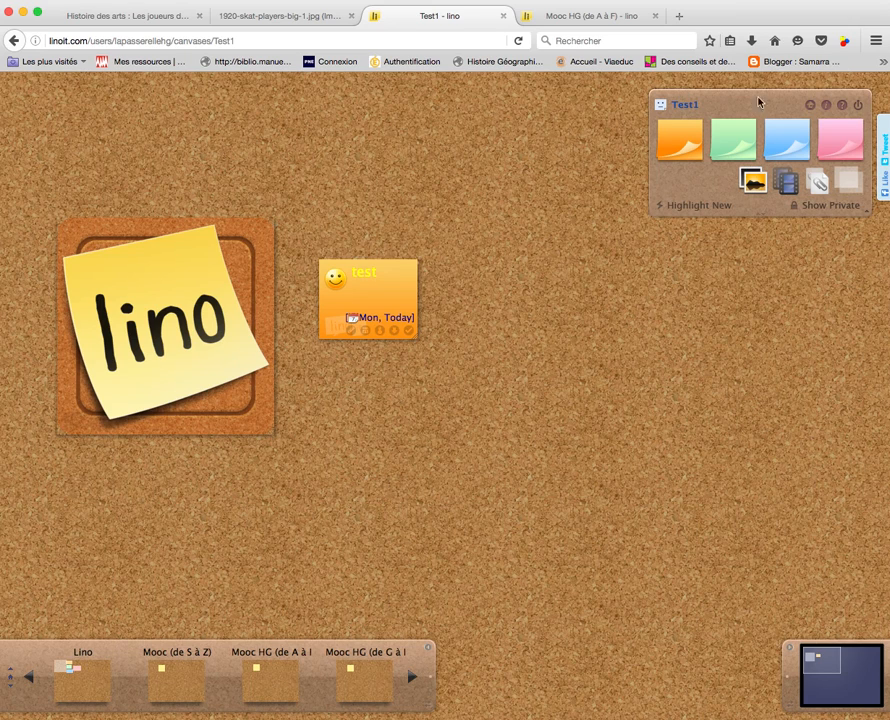
click(827, 108)
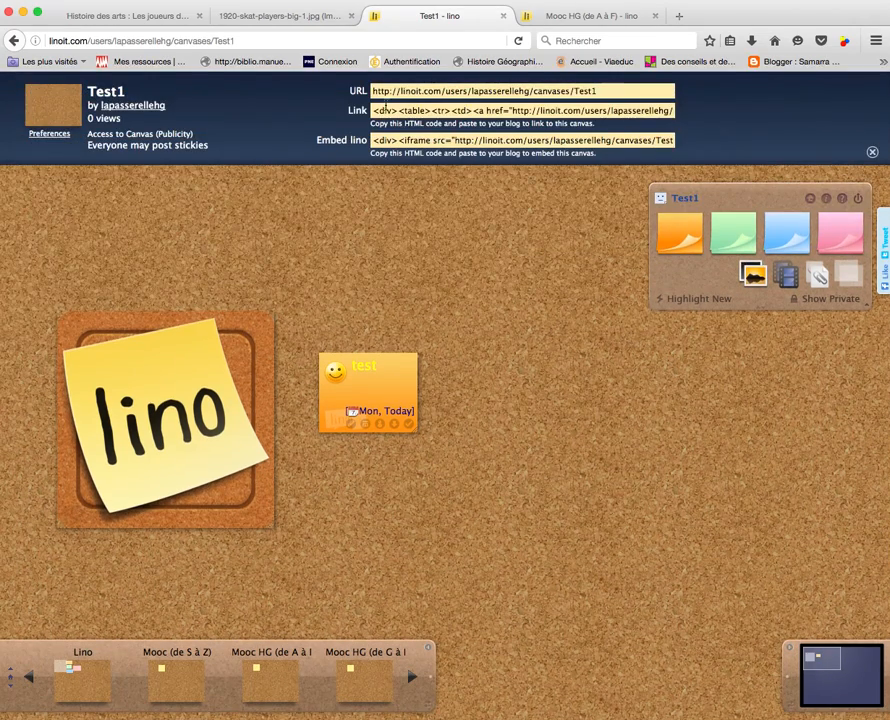
Copy the Test1 canvas's web address
click(406, 91)
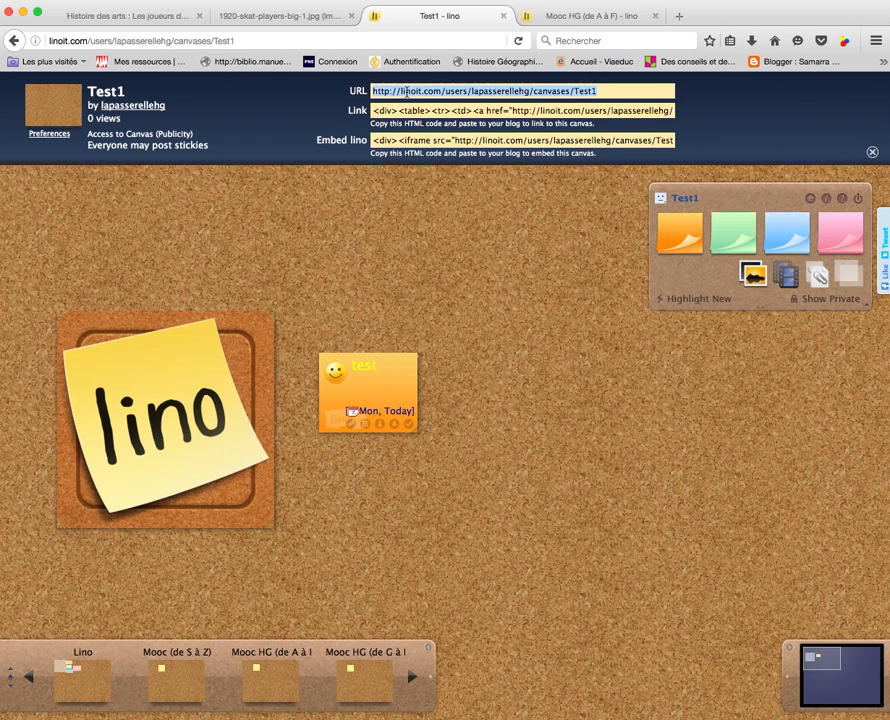
right_click(406, 91)
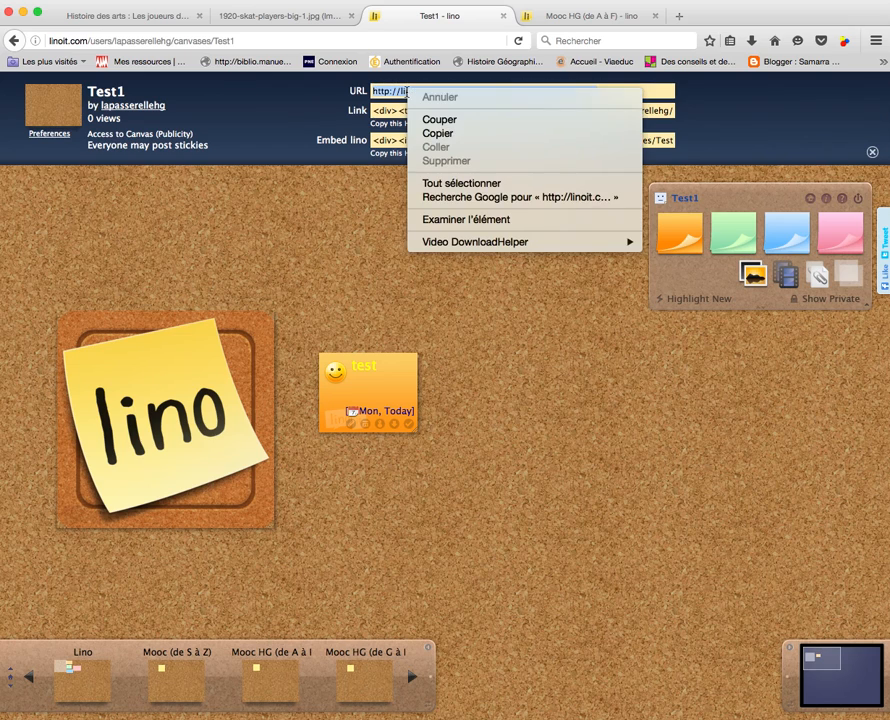
click(464, 134)
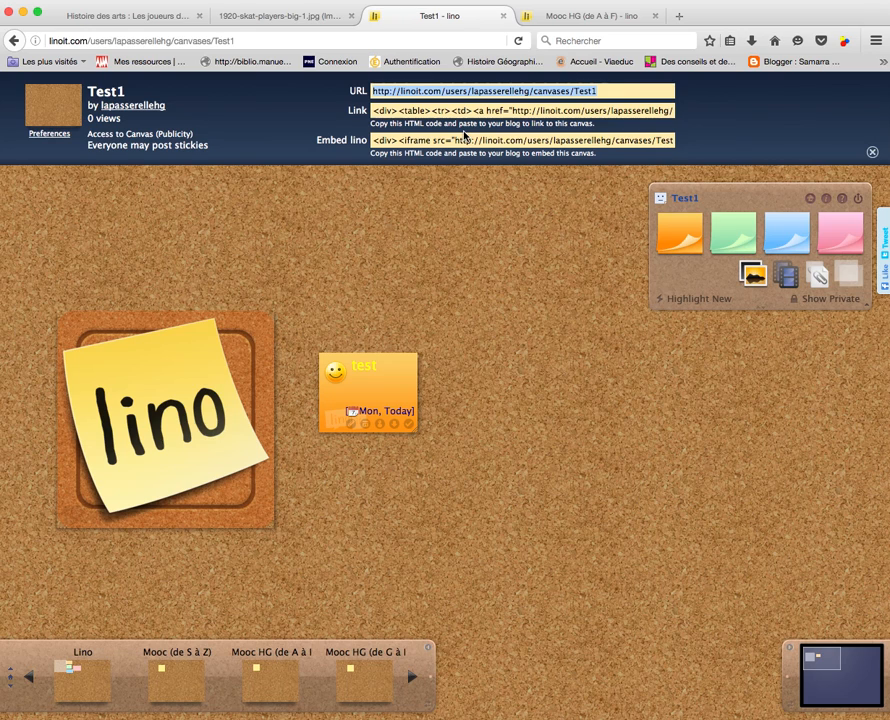
Copy the canvas's embed code for pasting into a blog
click(467, 141)
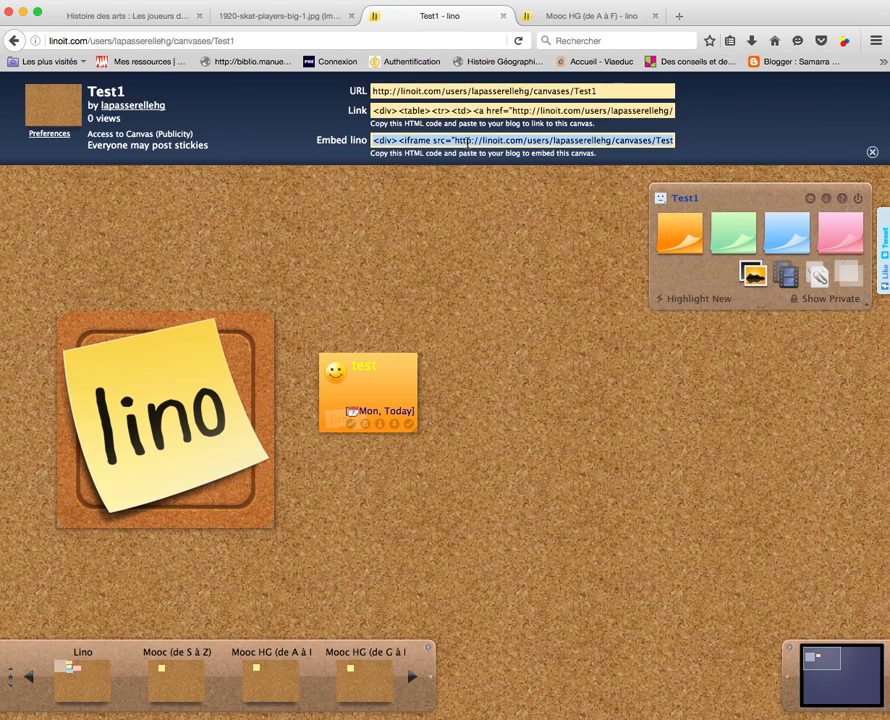
right_click(467, 141)
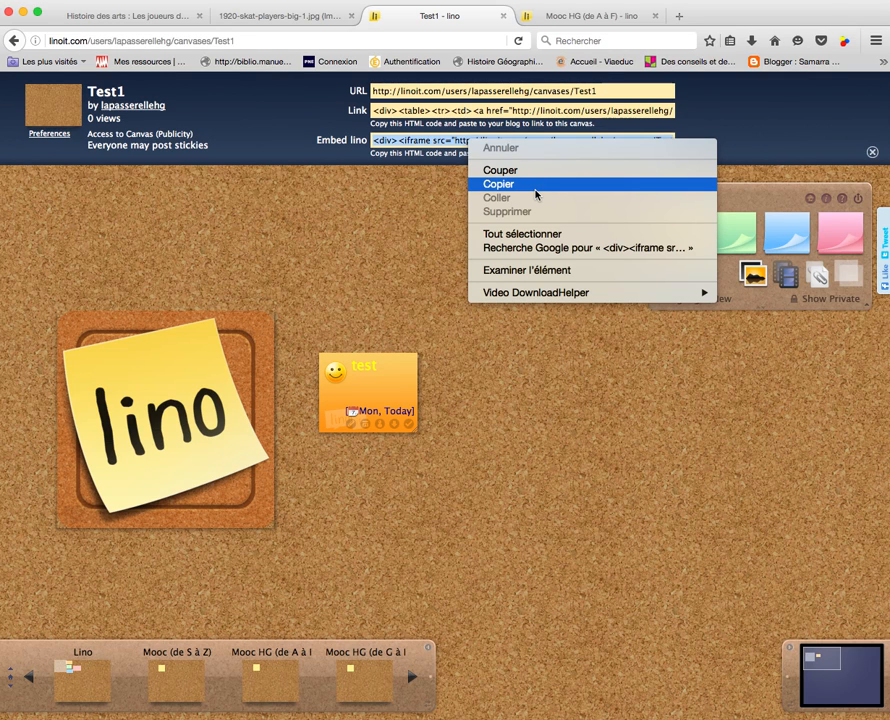
click(437, 228)
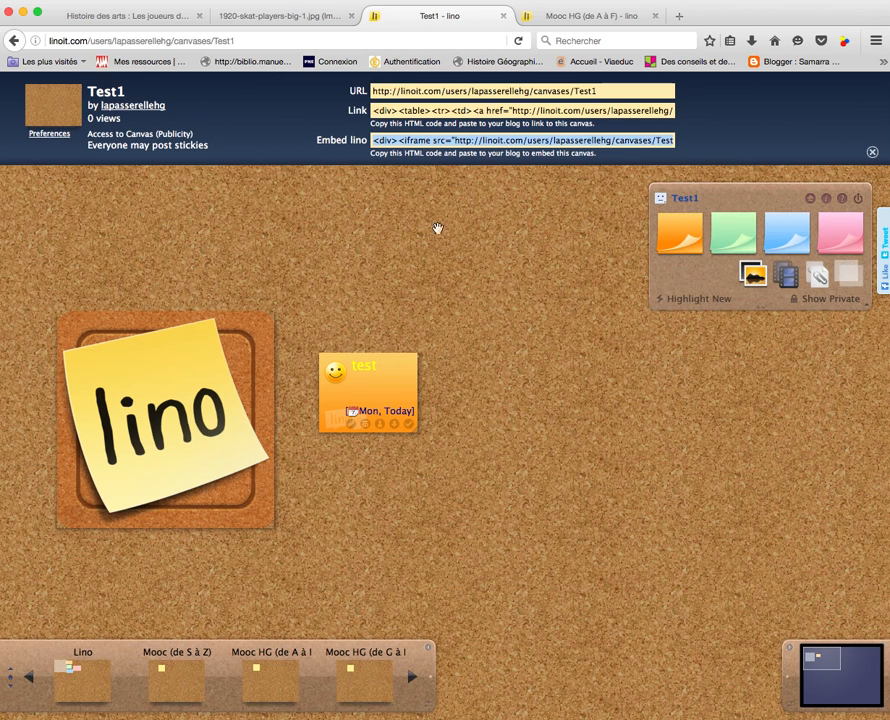
Open Test1's preferences and copy its create-a-sticky-by-email address
click(60, 138)
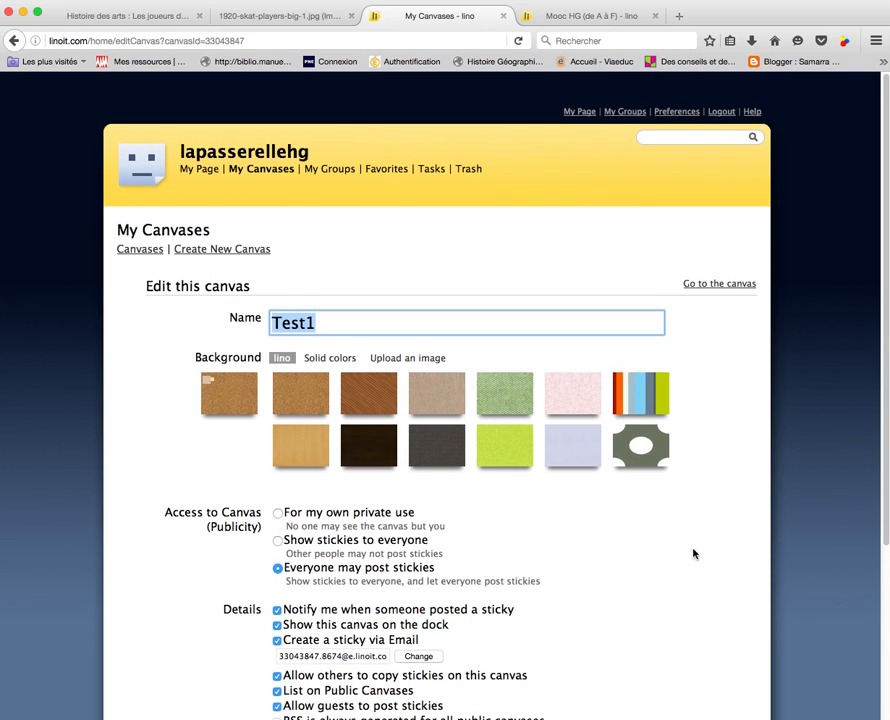
scroll(691, 545, down, 3)
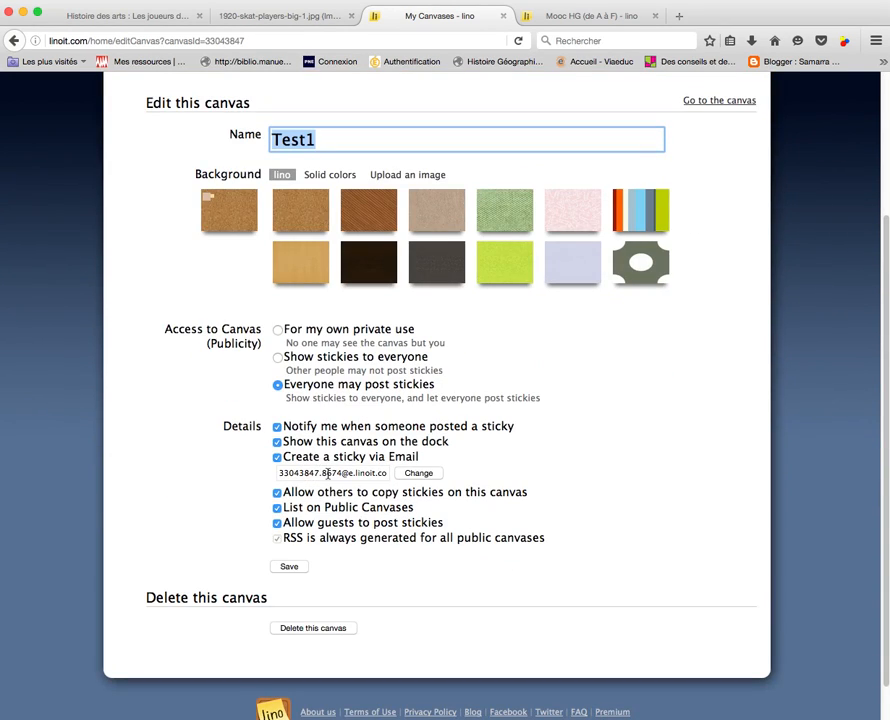
click(328, 474)
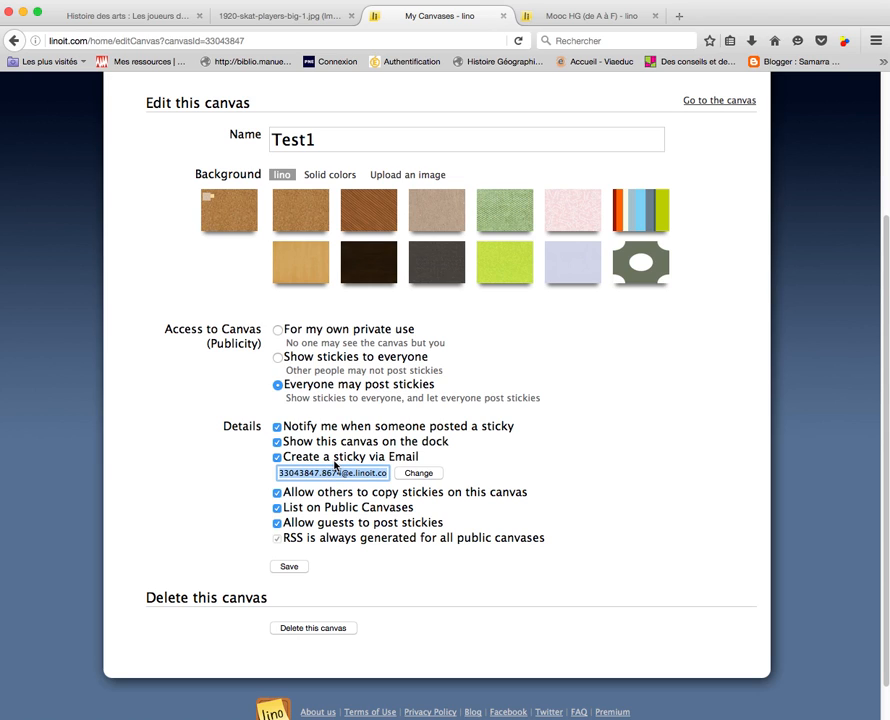
drag(286, 459, 422, 465)
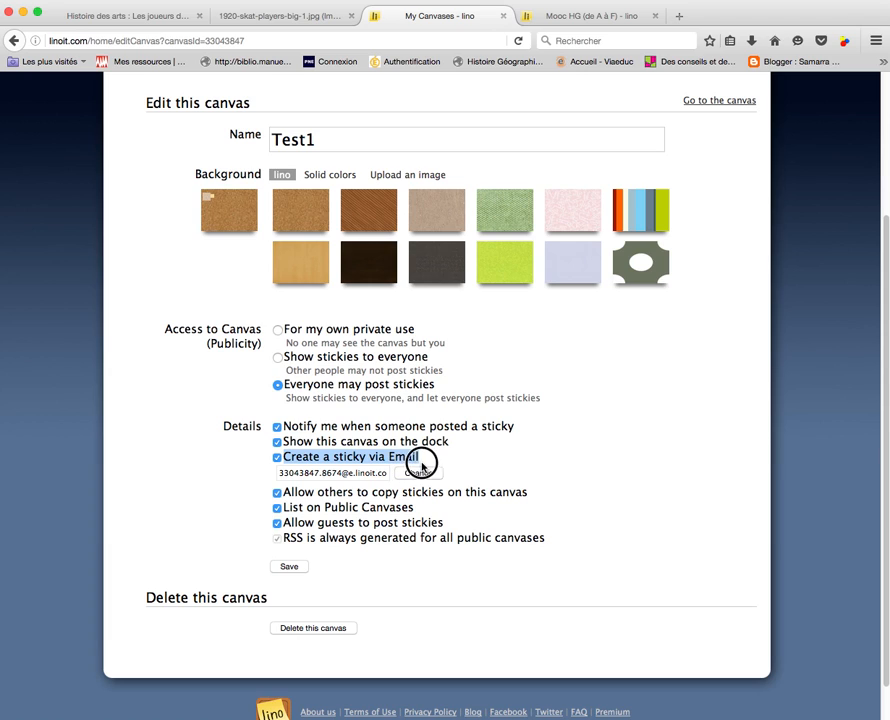
click(352, 476)
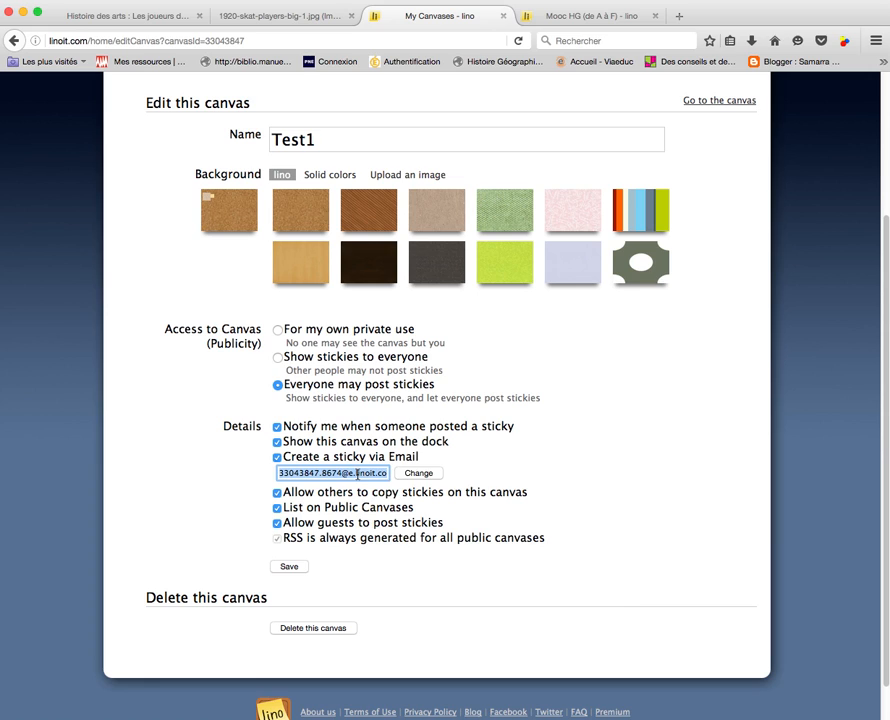
right_click(358, 474)
click(404, 514)
key(super+Tab)
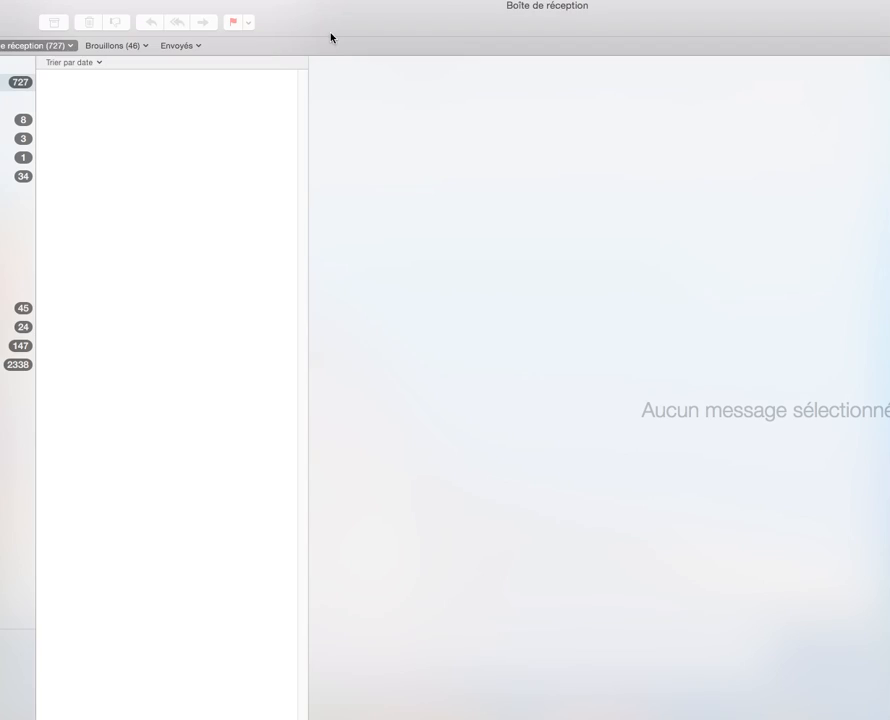
Start a new email addressed to the pasted canvas sticky-by-email address
drag(430, 28, 575, 182)
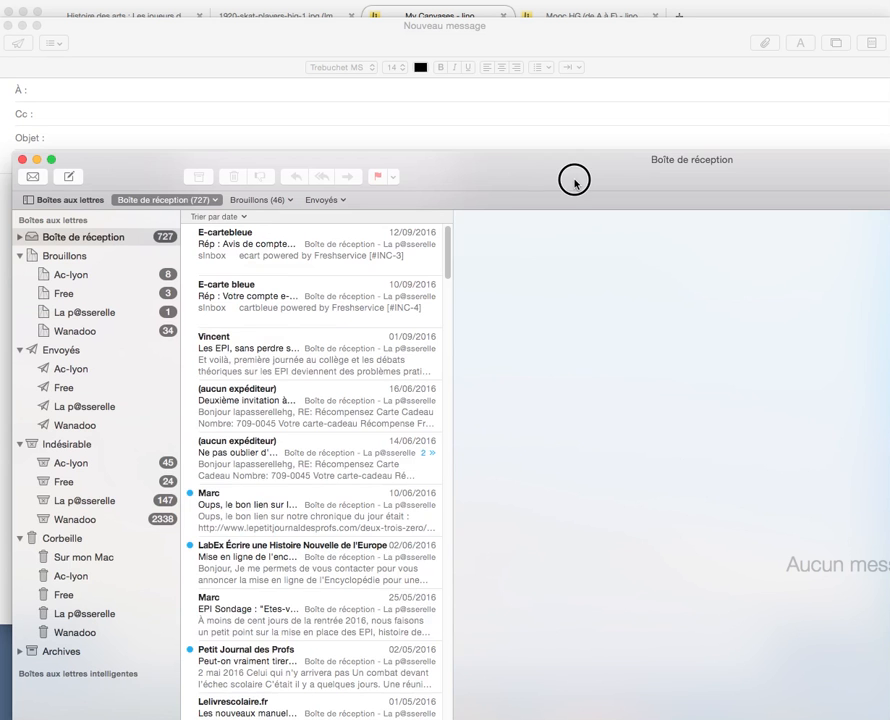
click(69, 176)
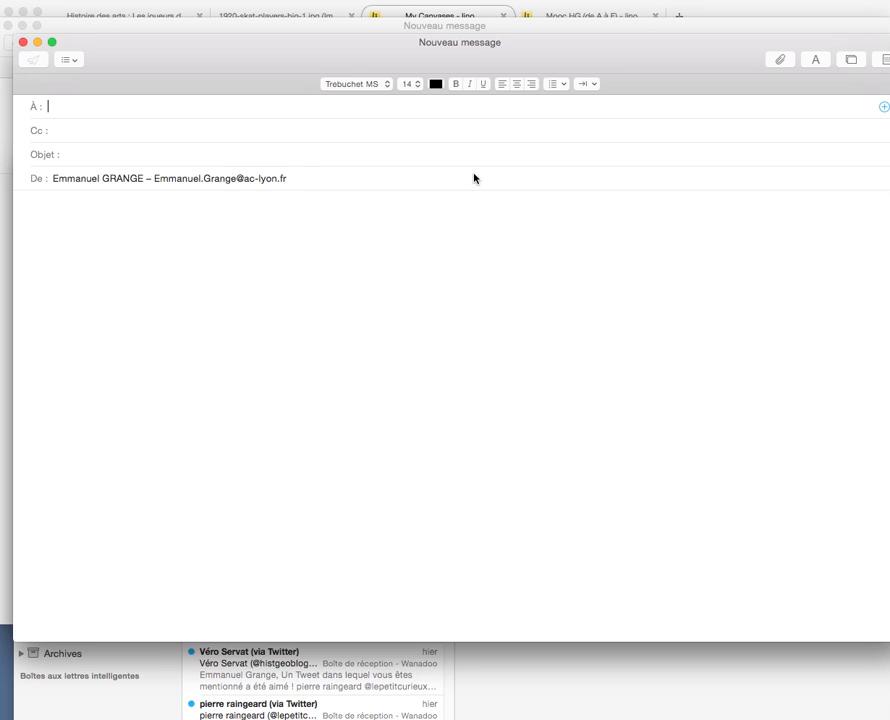
click(91, 244)
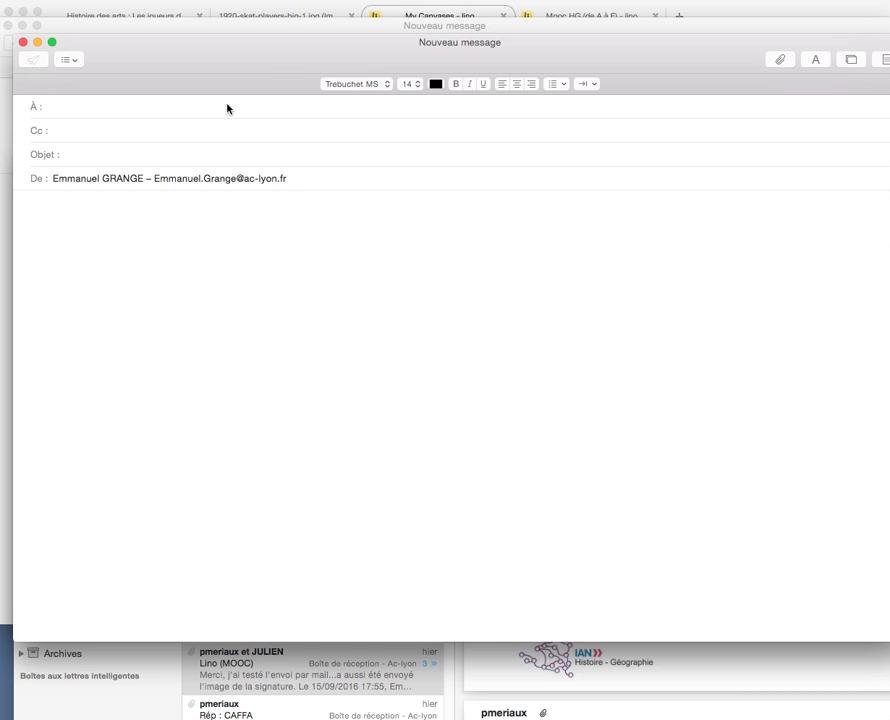
mouse_move(349, 54)
mouse_down()
mouse_move(360, 53)
mouse_move(345, 55)
mouse_up()
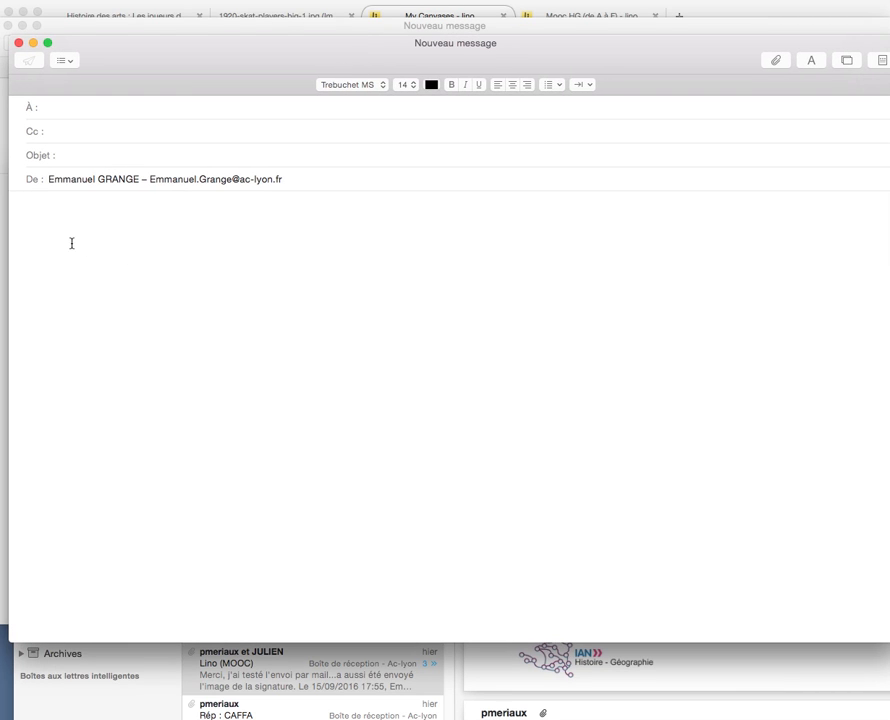
right_click(67, 111)
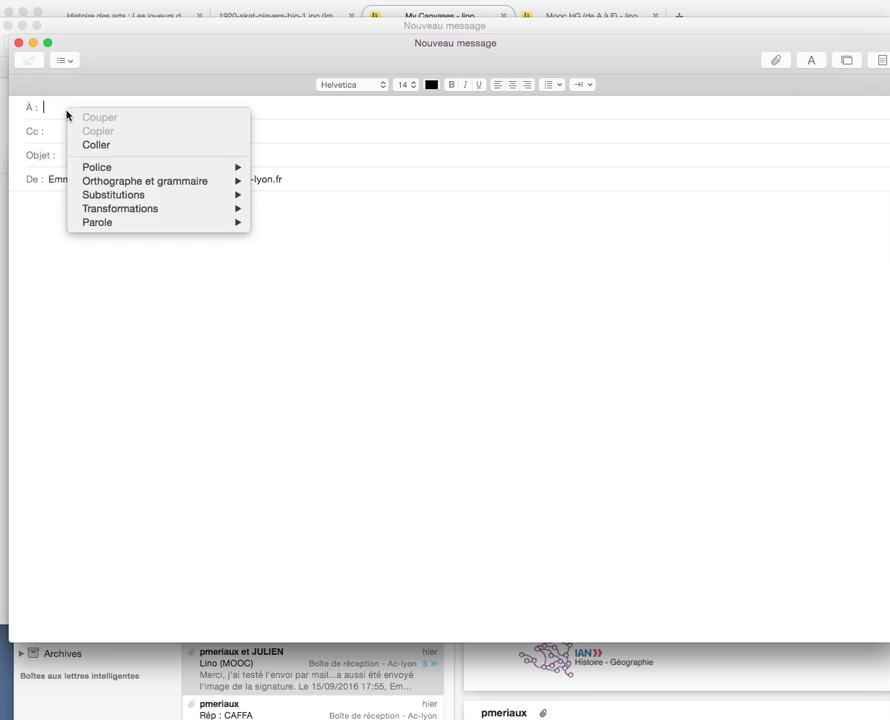
click(118, 144)
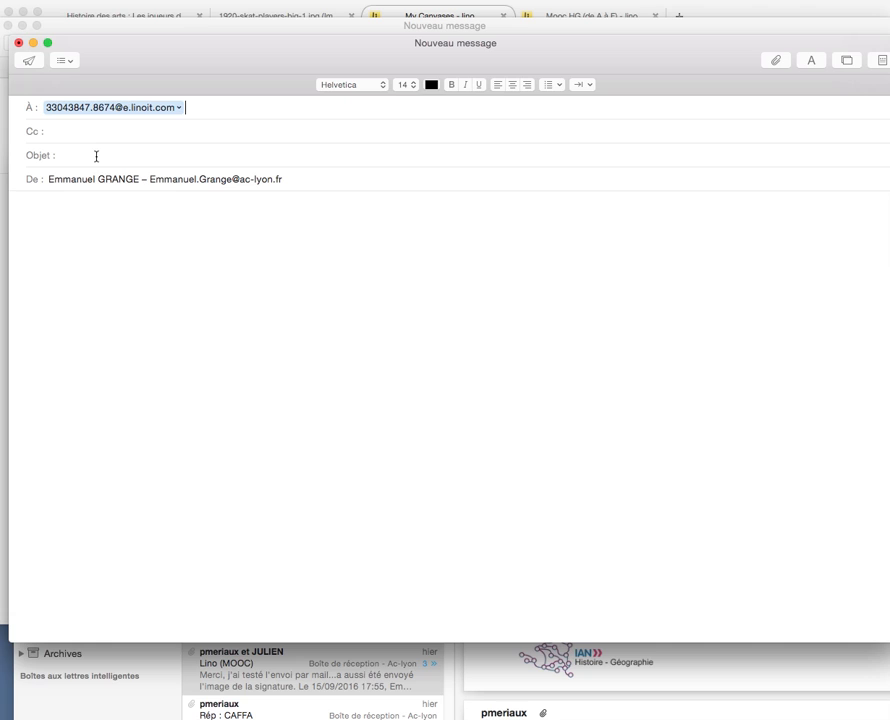
Give the email subject 'test' and body 'un texte', send it, and close the inbox
click(77, 152)
text(test)
click(63, 244)
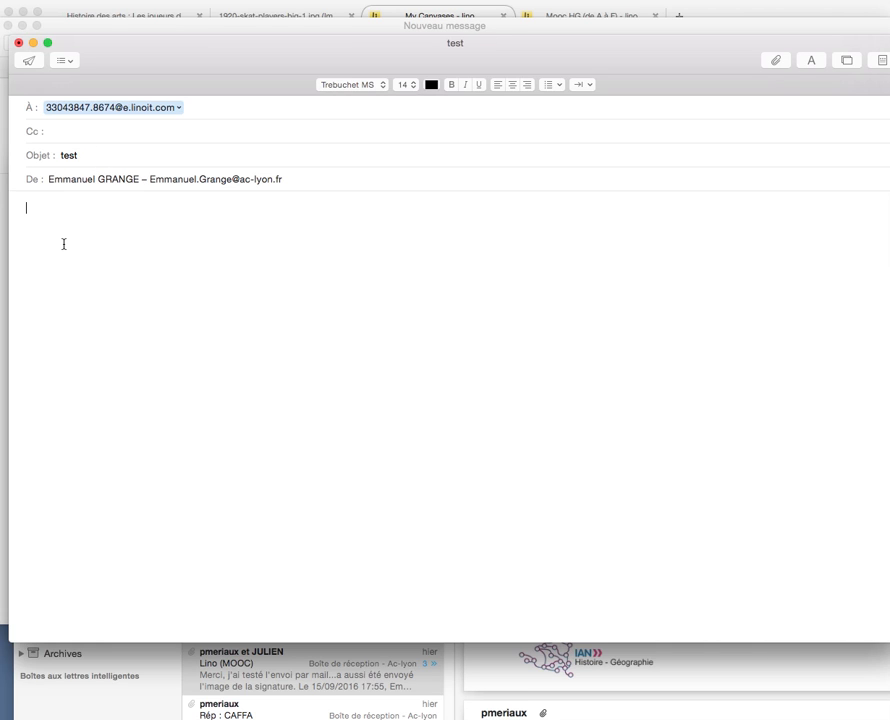
text(un texte)
click(28, 62)
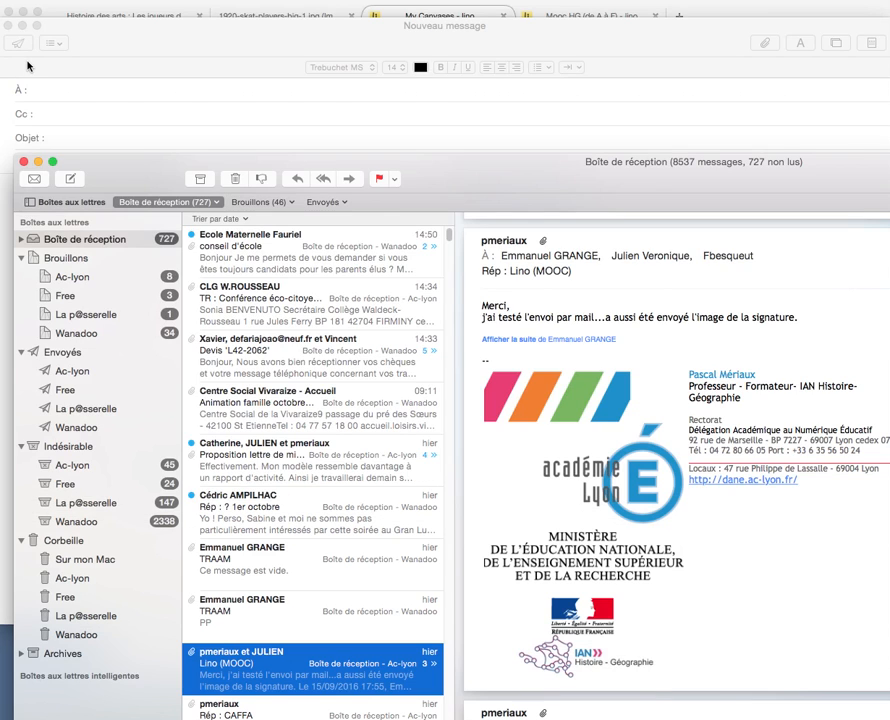
click(23, 163)
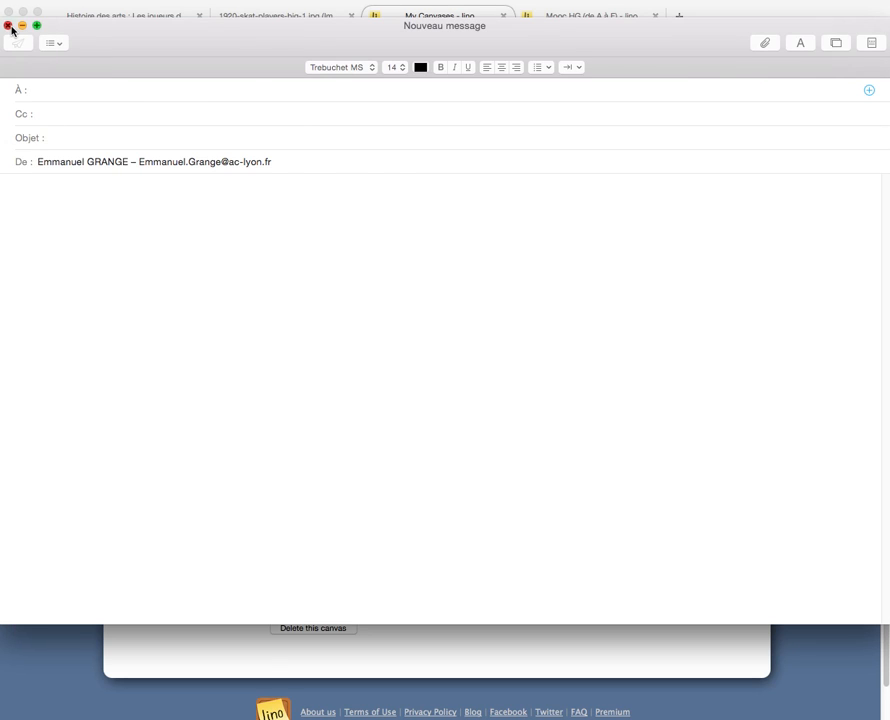
Close the leftover empty email message and return to the Test1 canvas in the browser
click(9, 24)
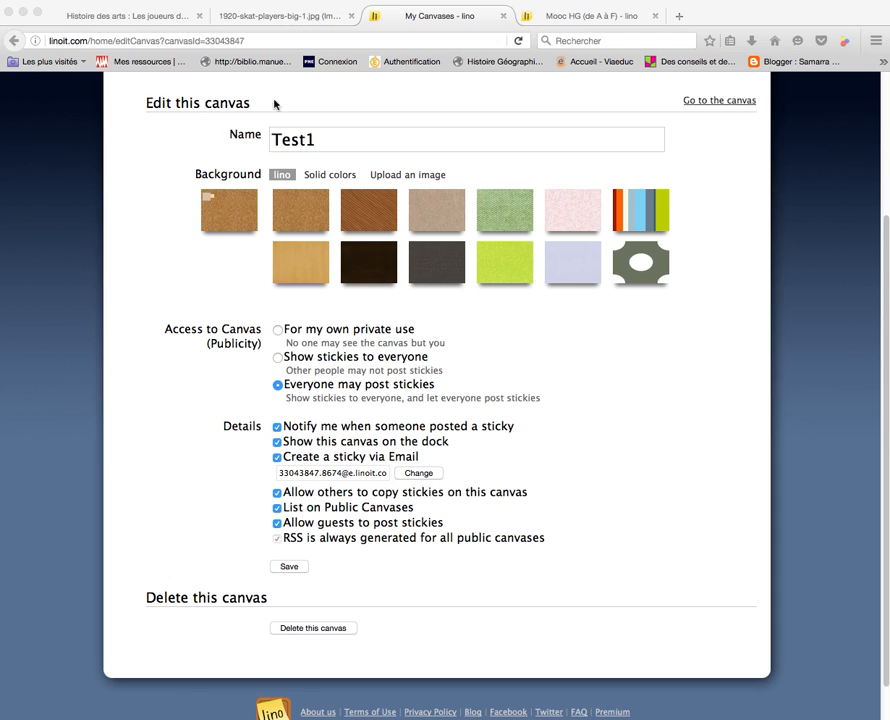
click(708, 104)
click(708, 104)
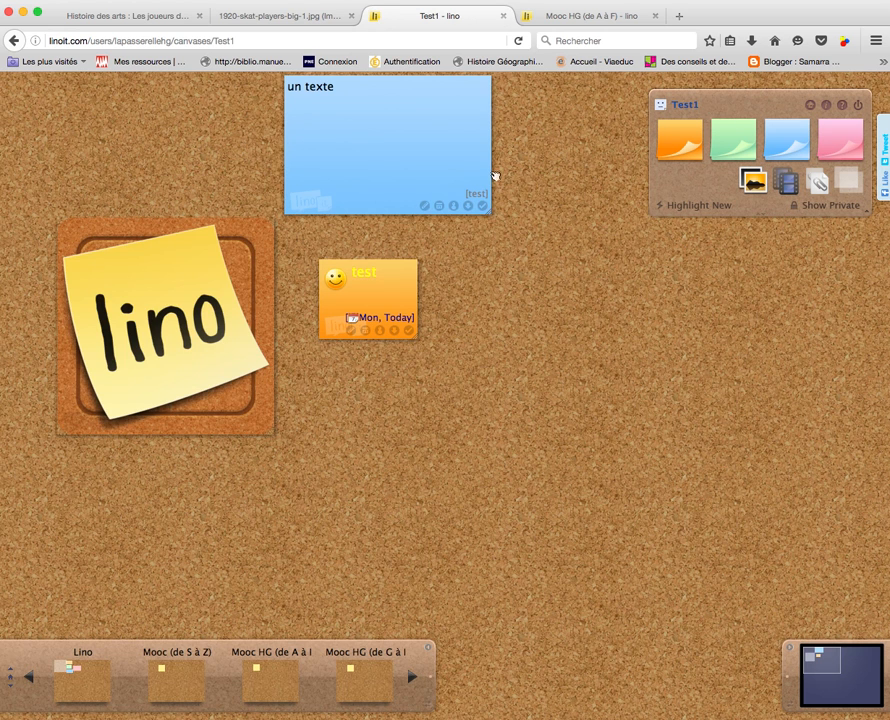
Place the blue 'un texte' sticky just right of the orange 'test' sticky, then cancel the photo dialog
drag(397, 152, 581, 372)
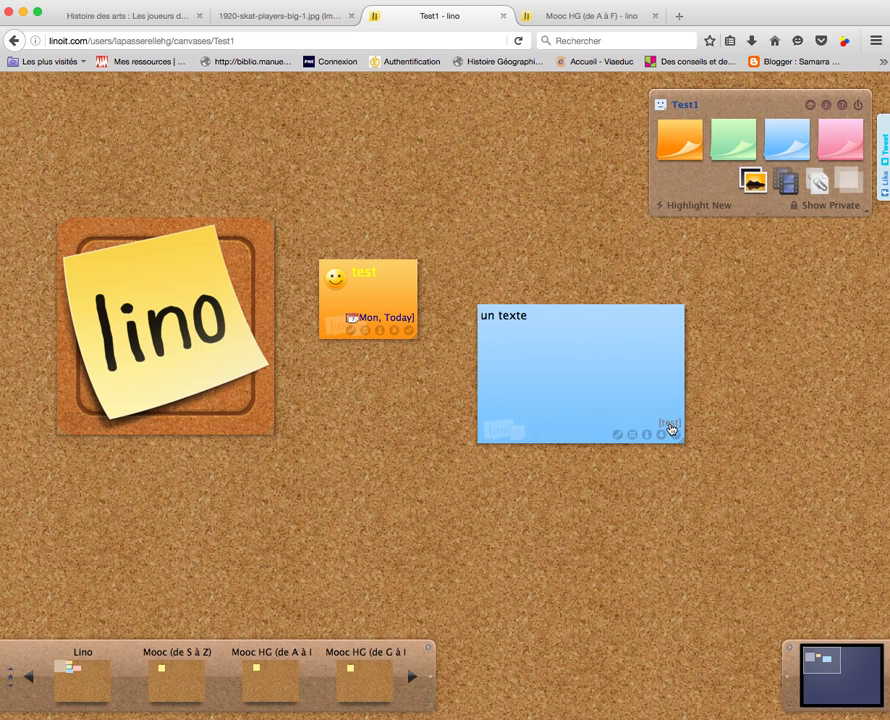
drag(527, 311, 514, 320)
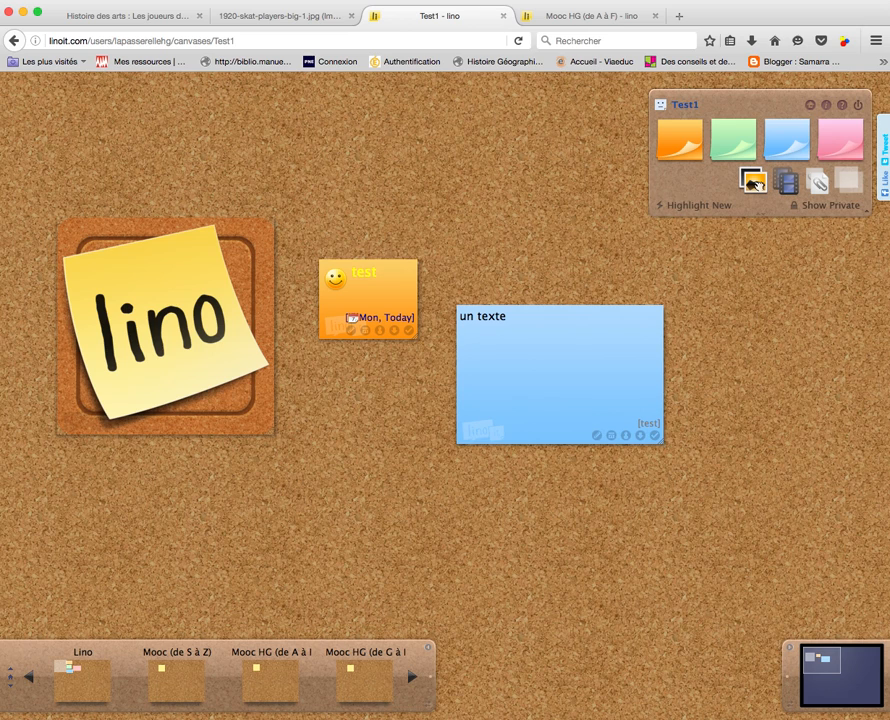
click(754, 183)
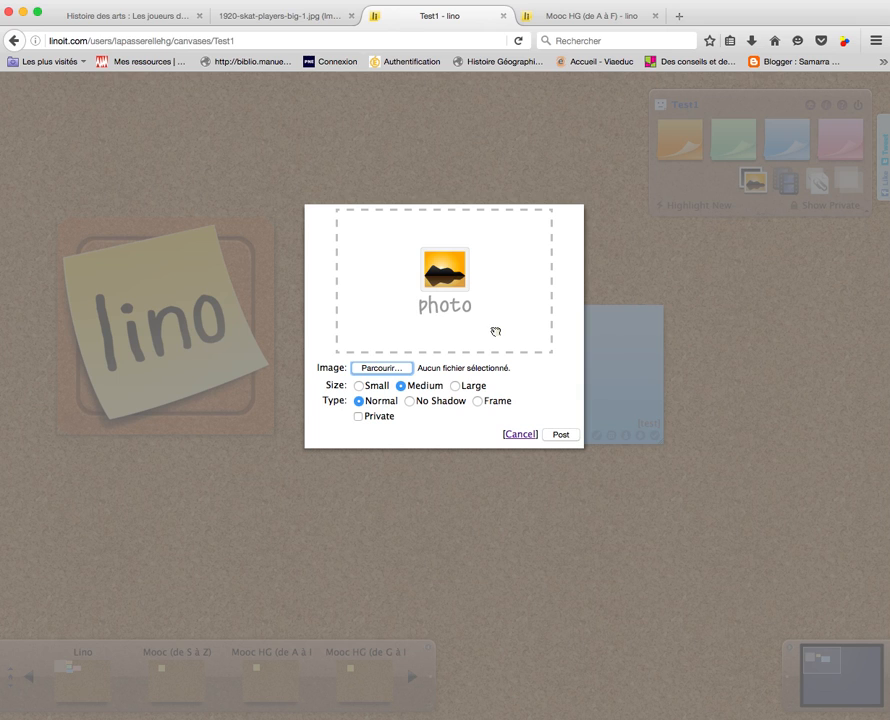
click(519, 436)
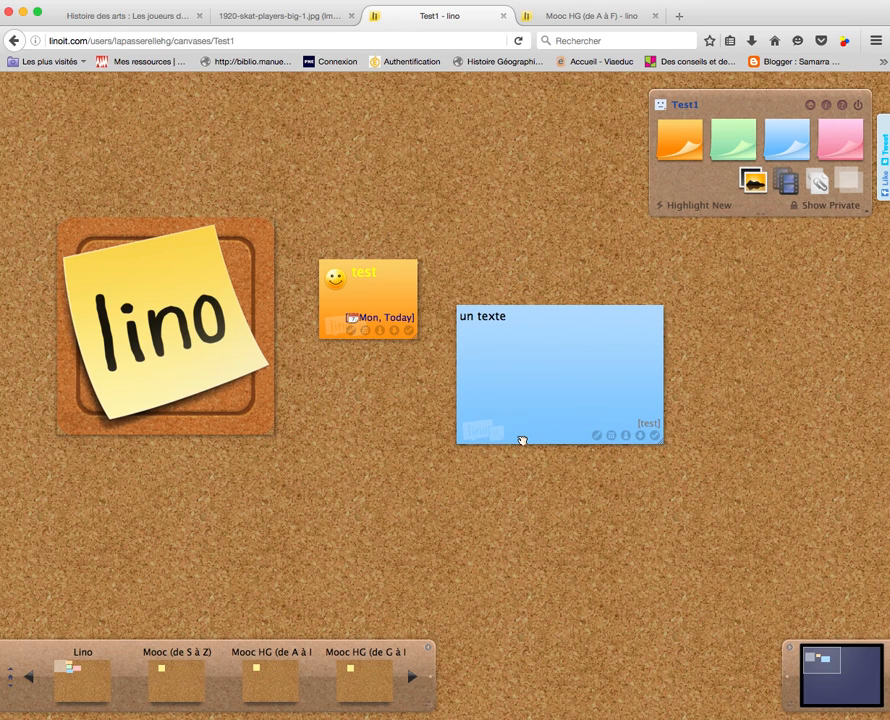